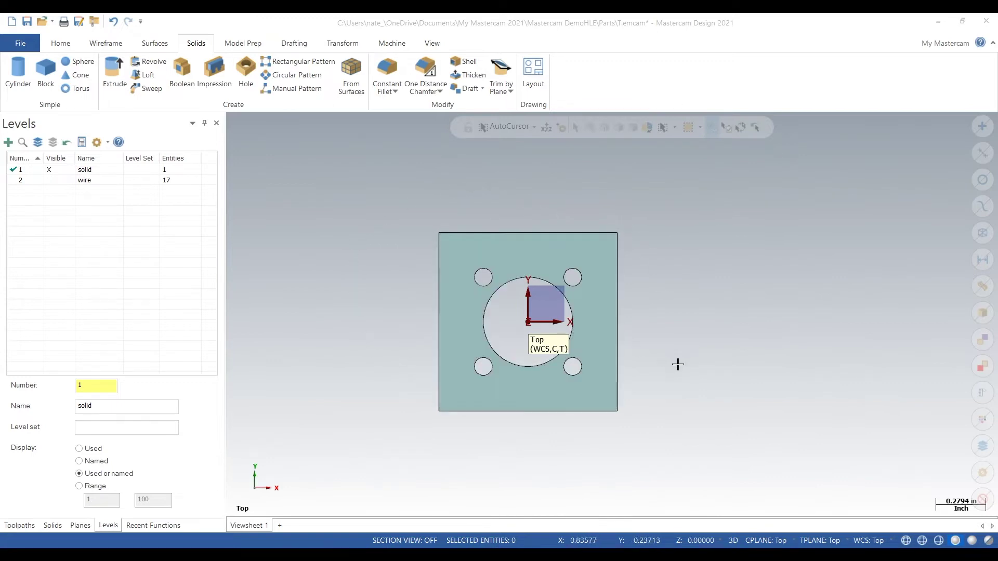
Step: Orbit the block from top-down into an angled 3D view showing its top and sides
{"action": "mouse_move", "coordinate": [677, 363]}
{"action": "middle_mouse_down"}
{"action": "mouse_move", "coordinate": [680, 384]}
{"action": "mouse_move", "coordinate": [632, 303]}
{"action": "mouse_move", "coordinate": [630, 317]}
{"action": "mouse_move", "coordinate": [678, 341]}
{"action": "mouse_move", "coordinate": [720, 387]}
{"action": "mouse_move", "coordinate": [697, 397]}
{"action": "mouse_move", "coordinate": [700, 374]}
{"action": "mouse_move", "coordinate": [753, 309]}
{"action": "mouse_move", "coordinate": [644, 388]}
{"action": "mouse_move", "coordinate": [664, 397]}
{"action": "mouse_move", "coordinate": [683, 336]}
{"action": "mouse_move", "coordinate": [712, 343]}
{"action": "mouse_move", "coordinate": [676, 392]}
{"action": "mouse_move", "coordinate": [709, 374]}
{"action": "mouse_move", "coordinate": [713, 350]}
{"action": "middle_mouse_up"}
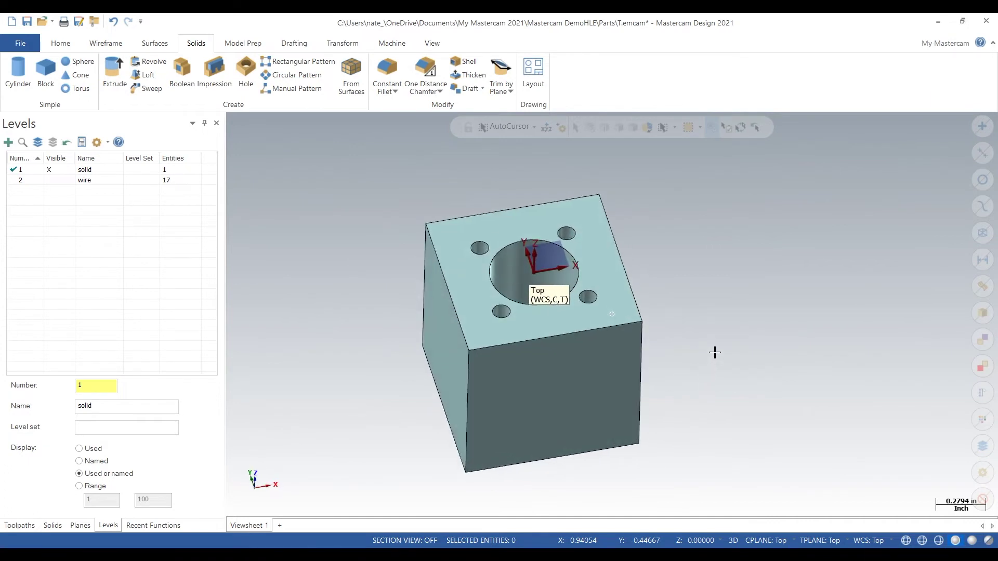
Step: Make level 1 solid current with the wire level hidden, then show the Planes list
{"action": "left_click", "coordinate": [38, 182]}
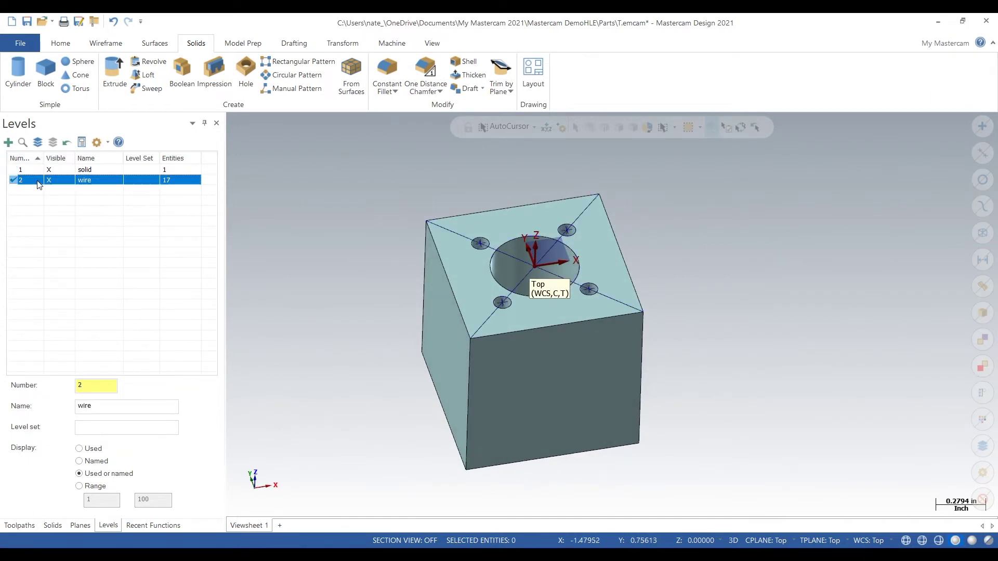
{"action": "left_click", "coordinate": [37, 170]}
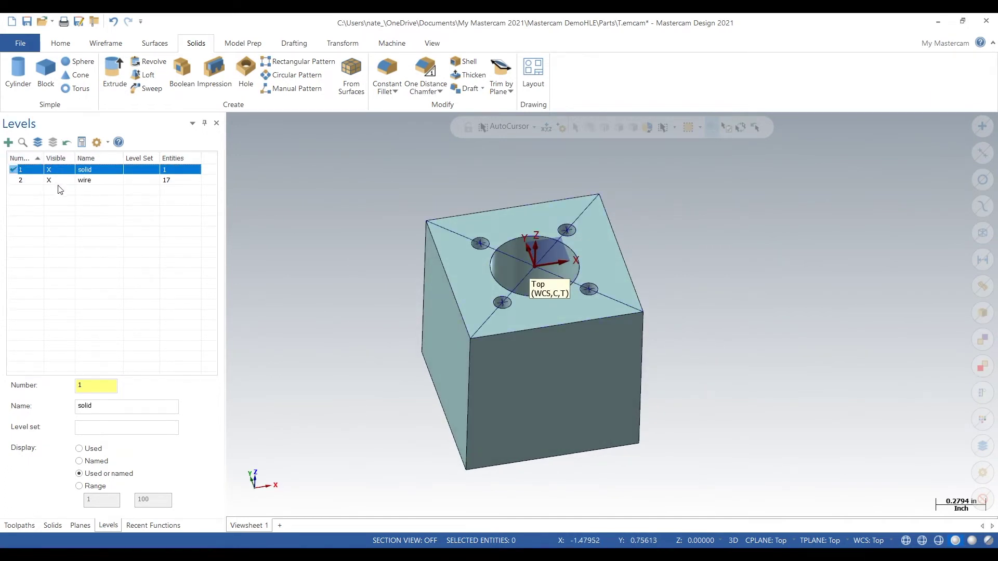
{"action": "left_click", "coordinate": [61, 181]}
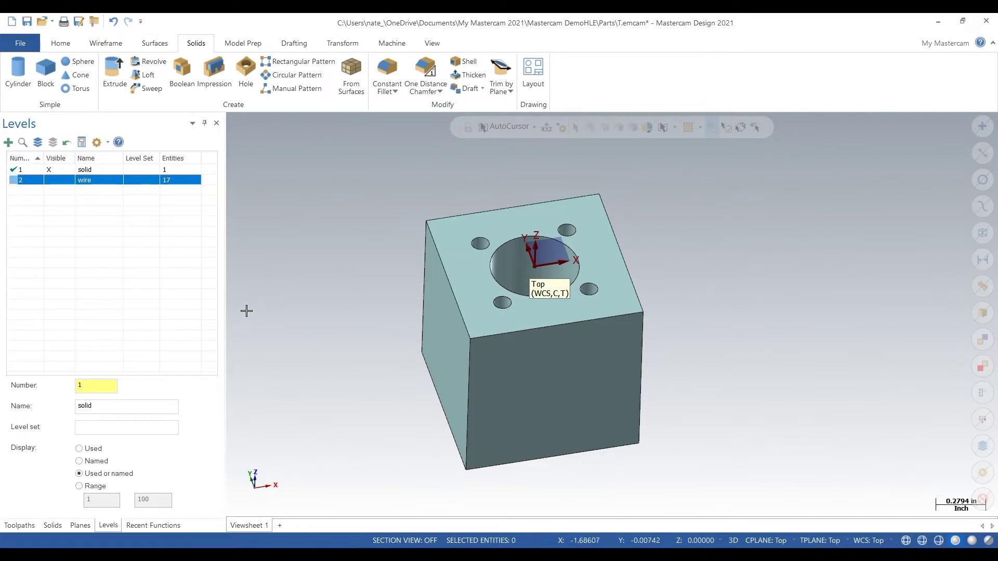
{"action": "mouse_move", "coordinate": [374, 341]}
{"action": "middle_mouse_down"}
{"action": "mouse_move", "coordinate": [315, 337]}
{"action": "mouse_move", "coordinate": [396, 328]}
{"action": "middle_mouse_up"}
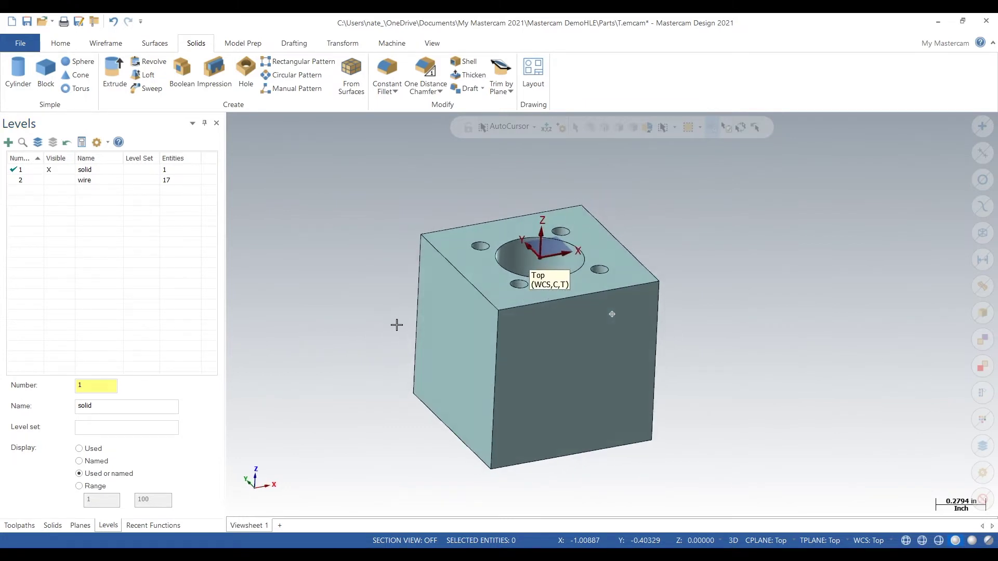
{"action": "left_click", "coordinate": [81, 526]}
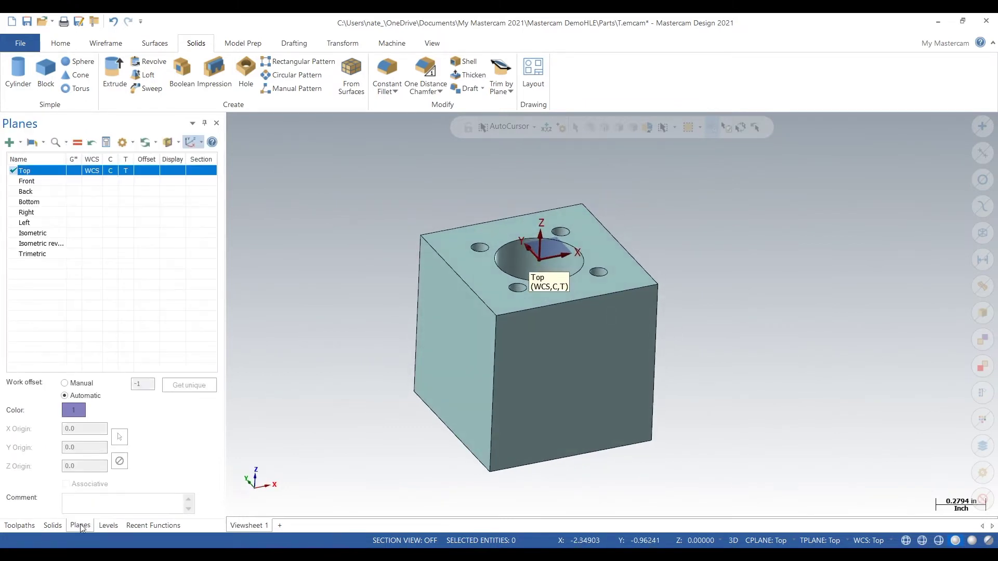
Step: Create a new plane from the block's top solid face
{"action": "left_click", "coordinate": [108, 526]}
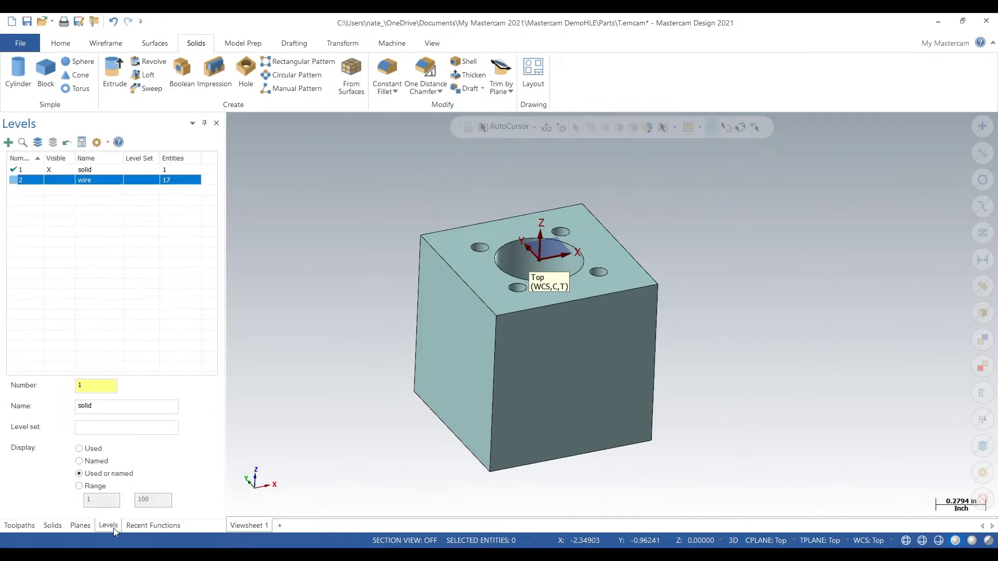
{"action": "left_click", "coordinate": [79, 526]}
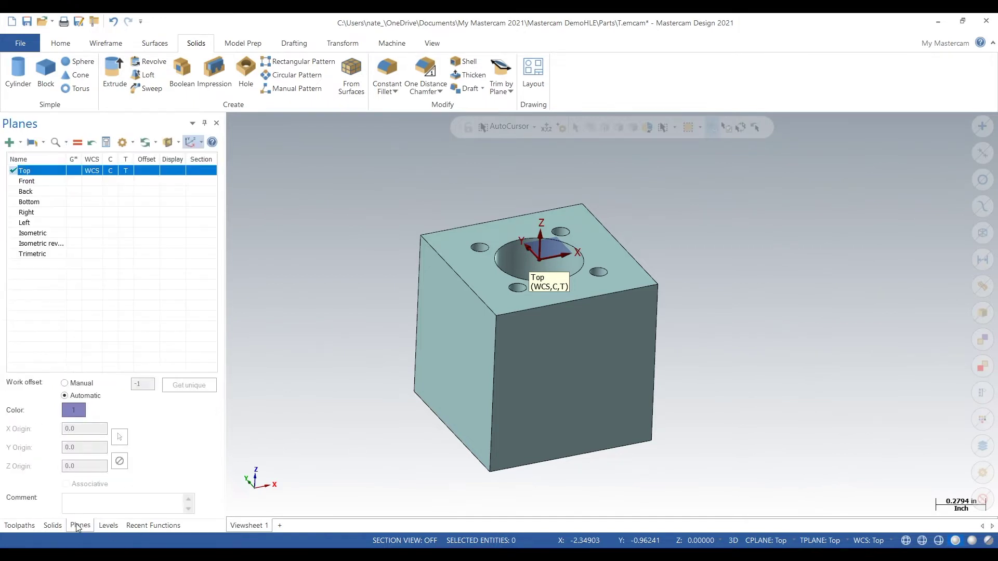
{"action": "left_click", "coordinate": [11, 142]}
{"action": "left_click", "coordinate": [47, 171]}
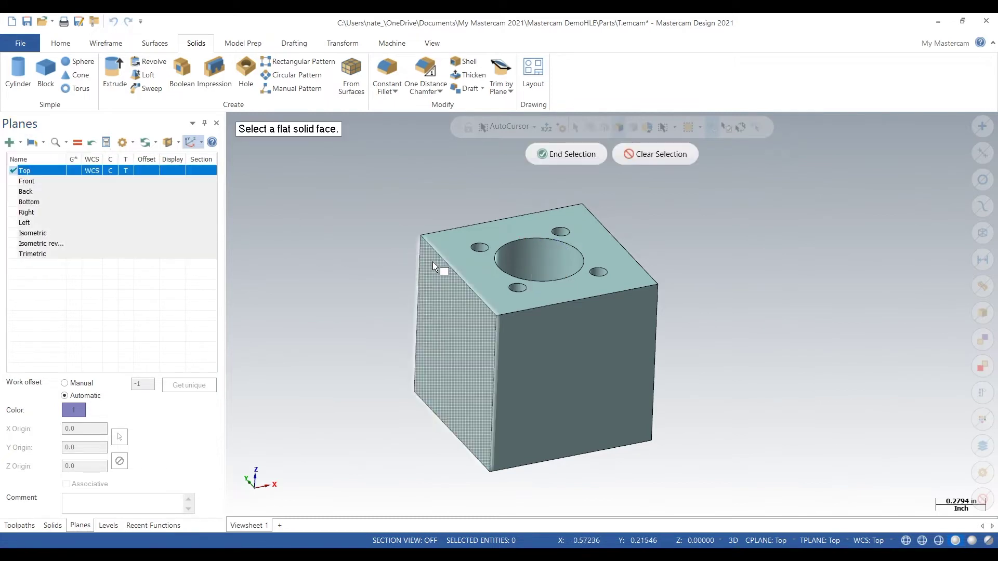
{"action": "left_click", "coordinate": [458, 265]}
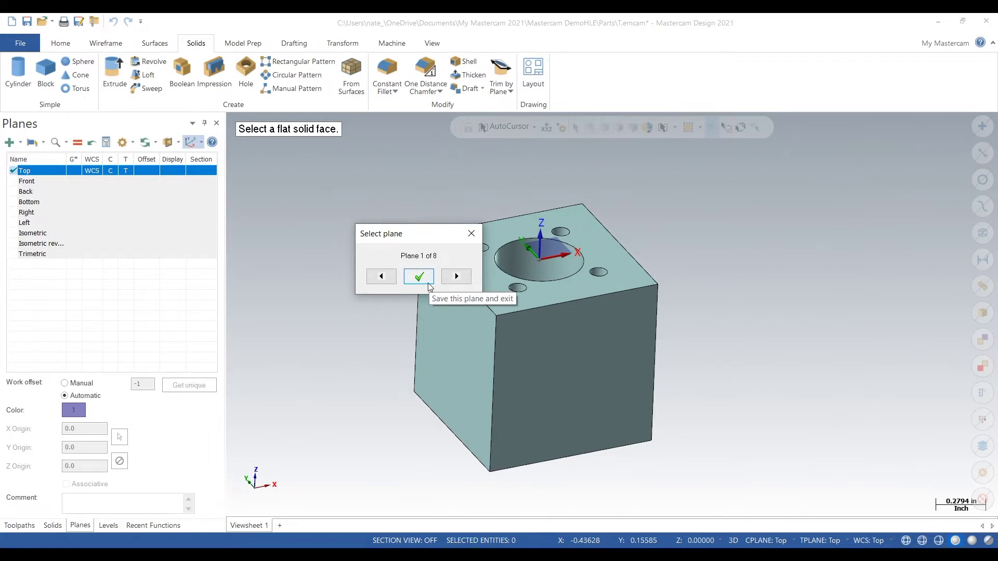
{"action": "left_click", "coordinate": [428, 284]}
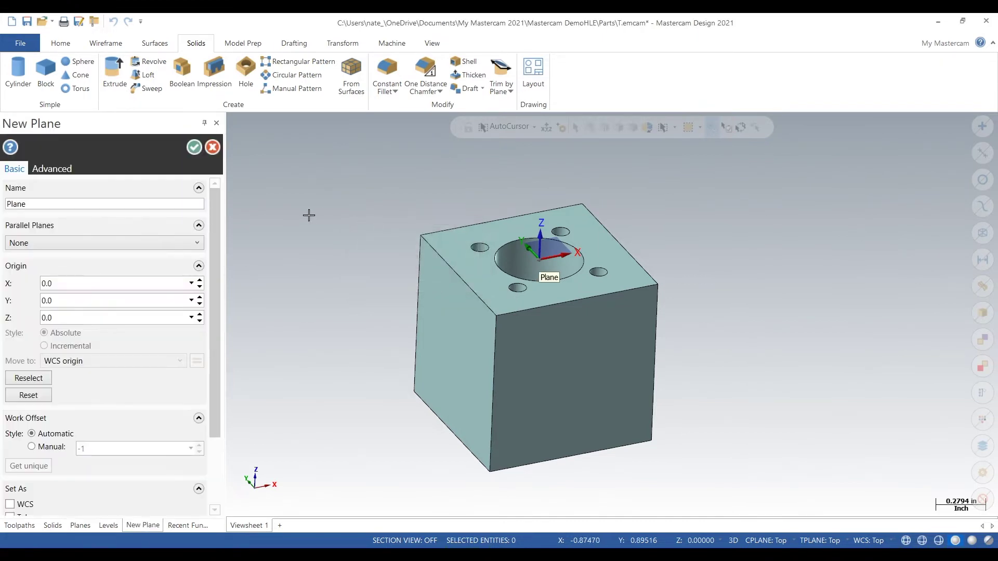
Step: Name the plane 100 and make it the work, construction and tool plane
{"action": "double_click", "coordinate": [141, 203]}
{"action": "type", "text": "100"}
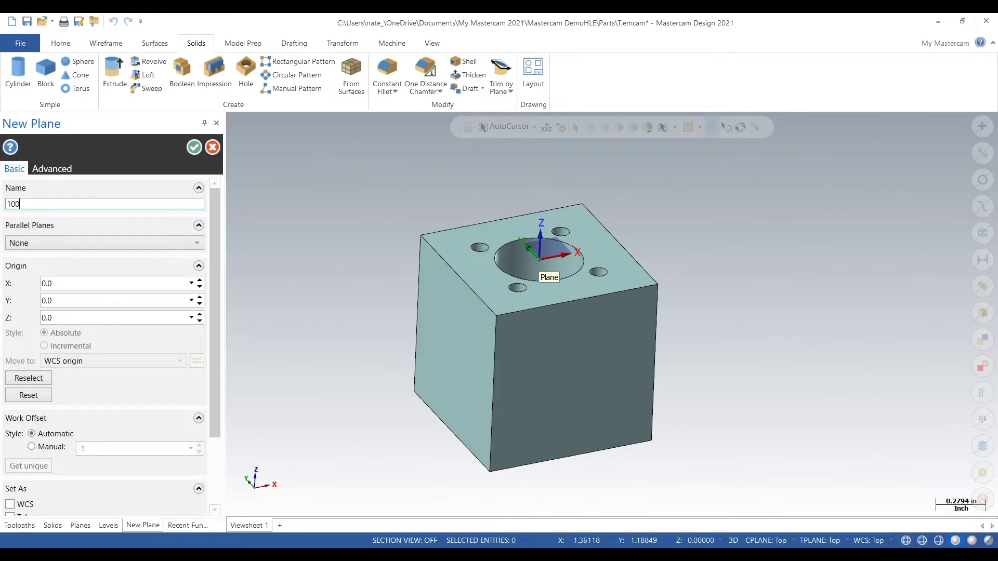
{"action": "key", "text": "Tab"}
{"action": "left_click", "coordinate": [193, 147]}
{"action": "left_click", "coordinate": [86, 264]}
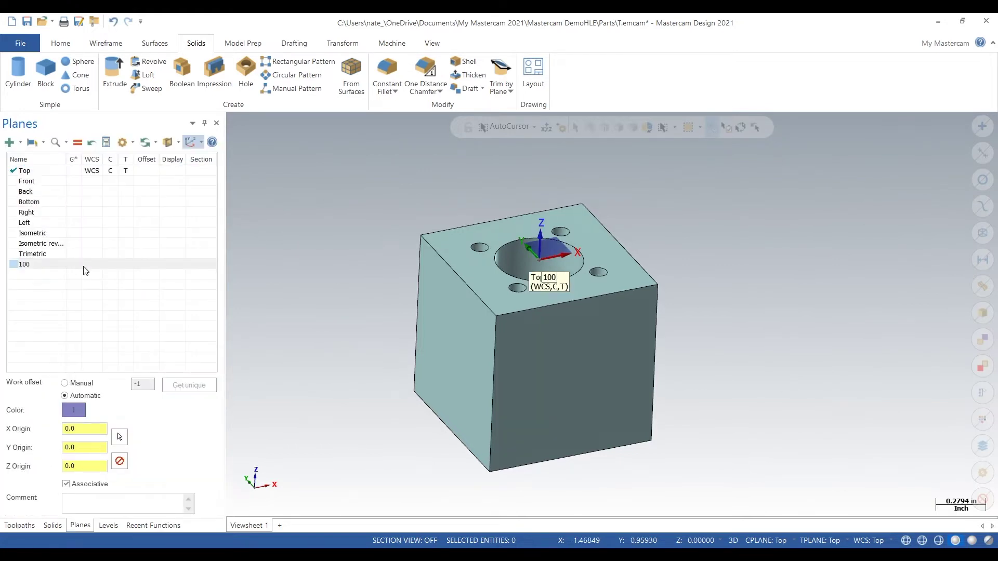
{"action": "left_click", "coordinate": [114, 266]}
Step: Create plane 200 from the block's bottom solid face
{"action": "left_click", "coordinate": [10, 142]}
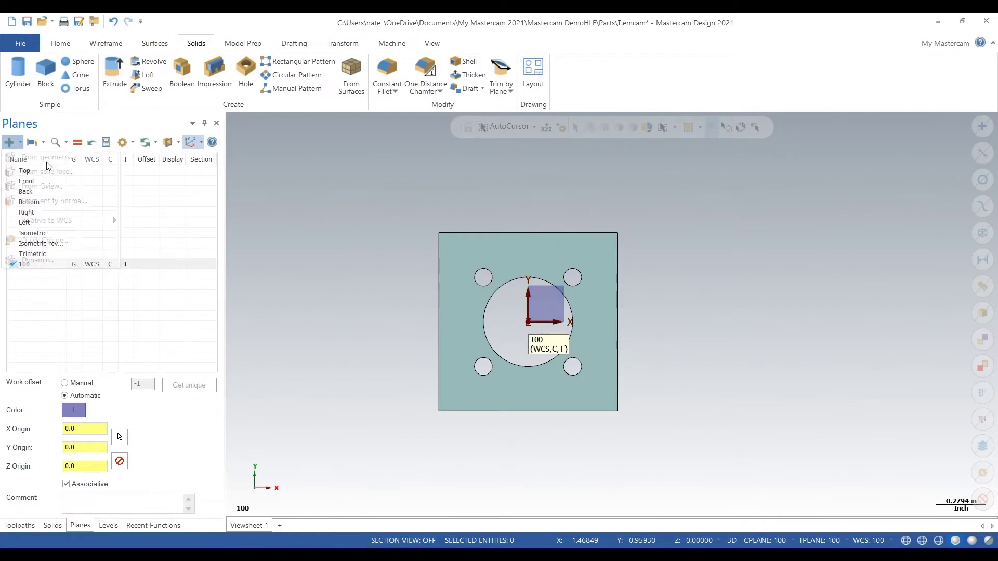
{"action": "left_click", "coordinate": [49, 171]}
{"action": "mouse_move", "coordinate": [361, 352]}
{"action": "middle_mouse_down"}
{"action": "mouse_move", "coordinate": [385, 210]}
{"action": "mouse_move", "coordinate": [425, 183]}
{"action": "middle_mouse_up"}
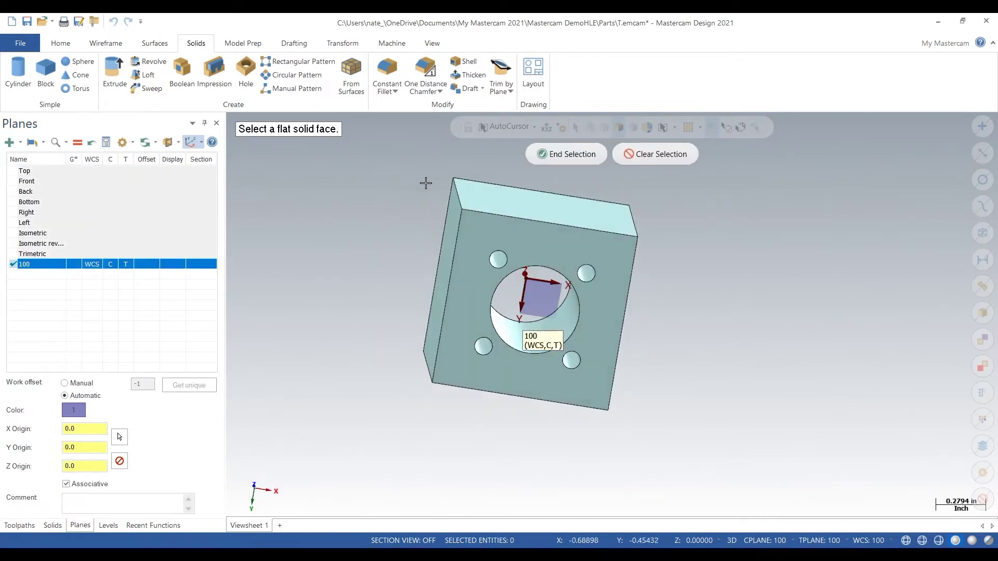
{"action": "left_click", "coordinate": [532, 235]}
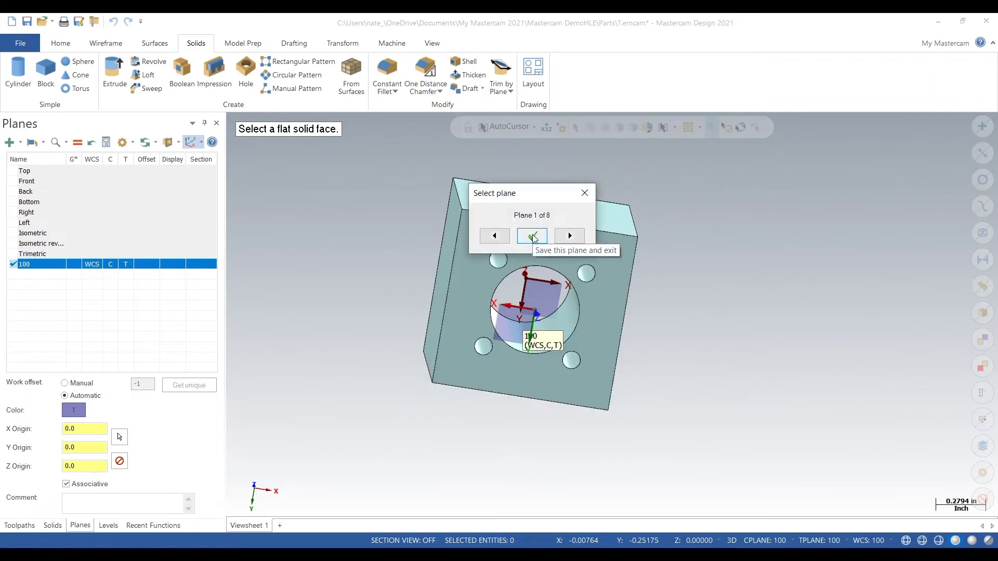
{"action": "left_click", "coordinate": [533, 236]}
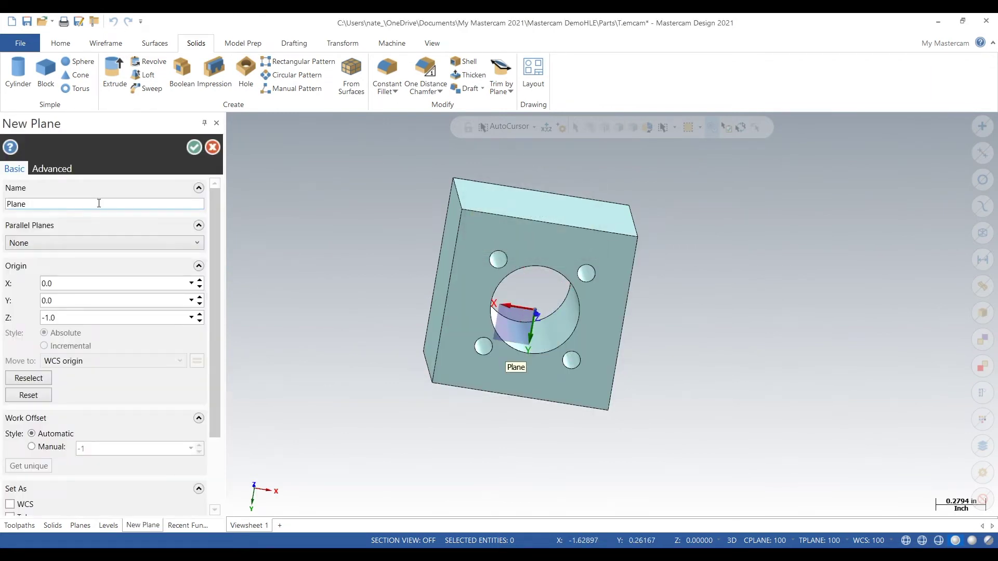
{"action": "double_click", "coordinate": [99, 203]}
{"action": "type", "text": "200"}
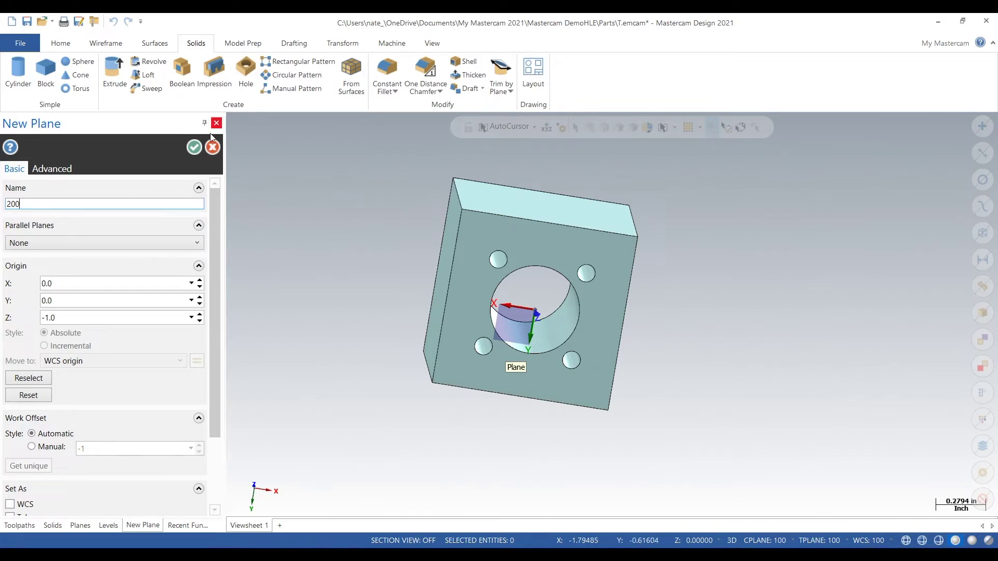
{"action": "left_click", "coordinate": [195, 147]}
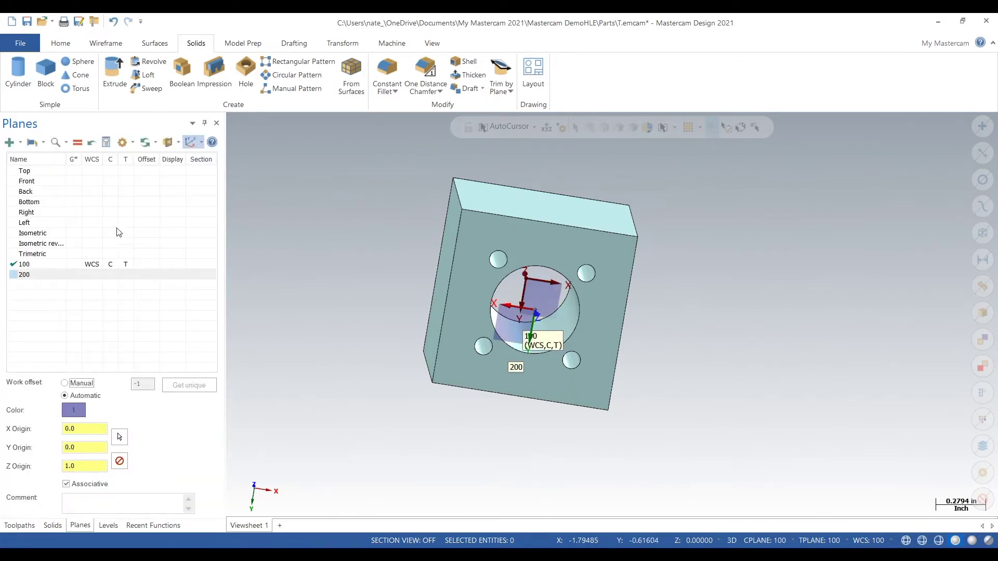
Step: Set plane 100 back as the work, construction and tool plane
{"action": "left_click", "coordinate": [75, 275]}
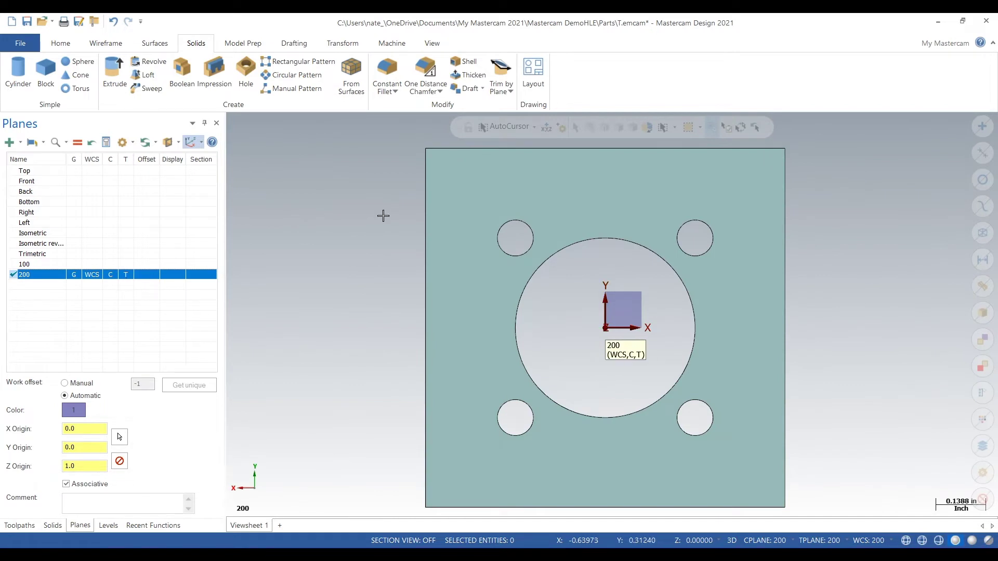
{"action": "scroll", "coordinate": [407, 229], "scroll_direction": "down", "scroll_amount": 3}
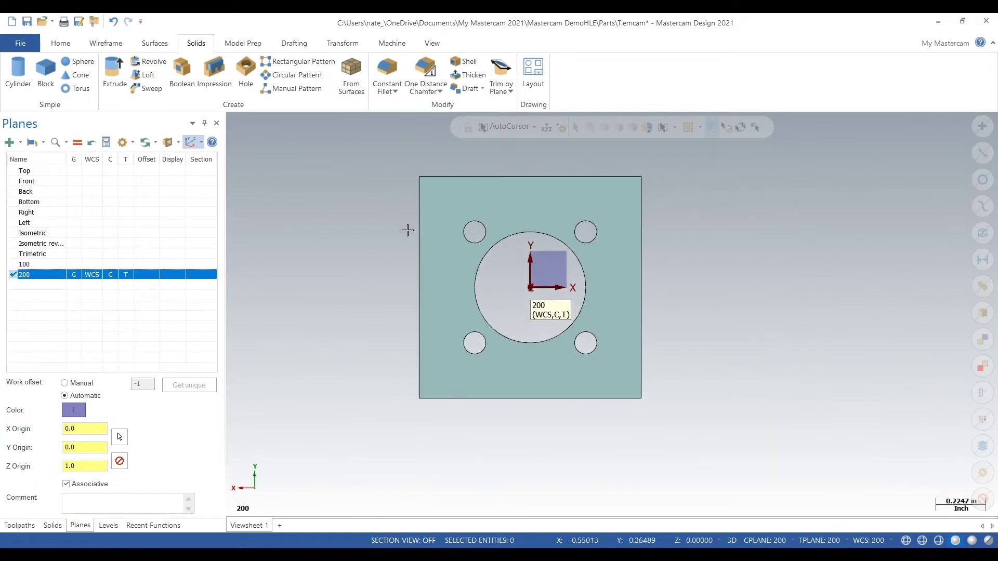
{"action": "left_click", "coordinate": [77, 264]}
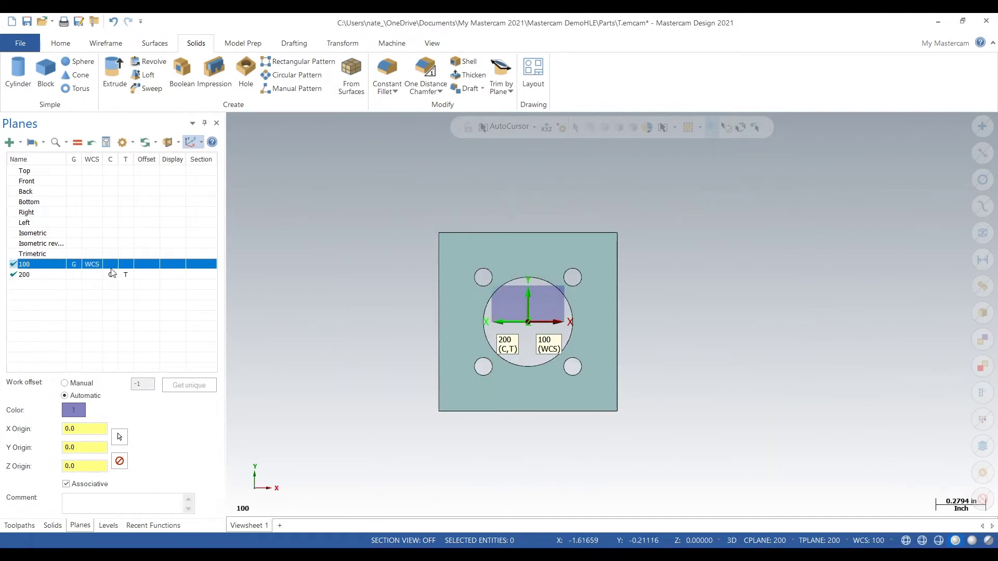
{"action": "left_click", "coordinate": [110, 269]}
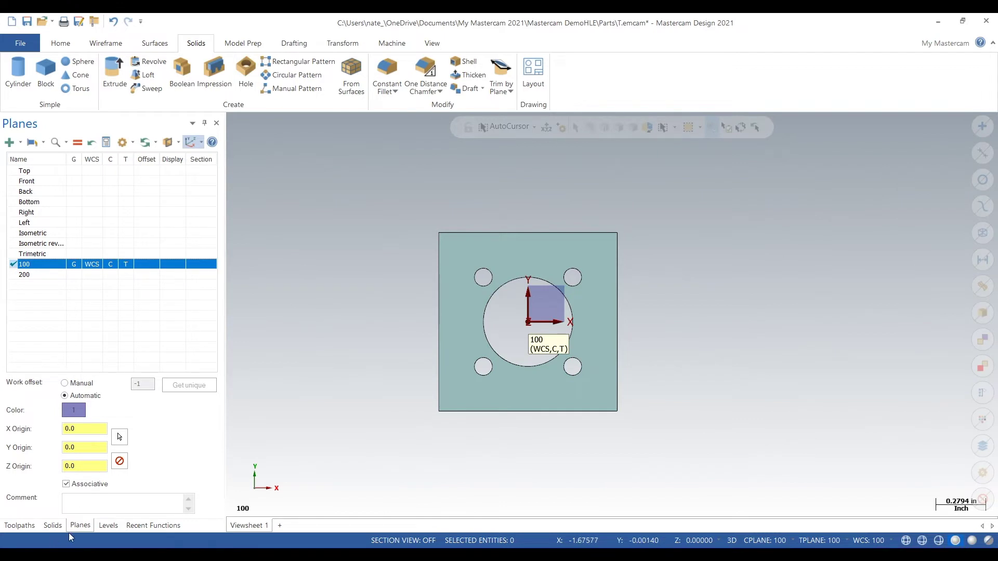
{"action": "left_click", "coordinate": [108, 526]}
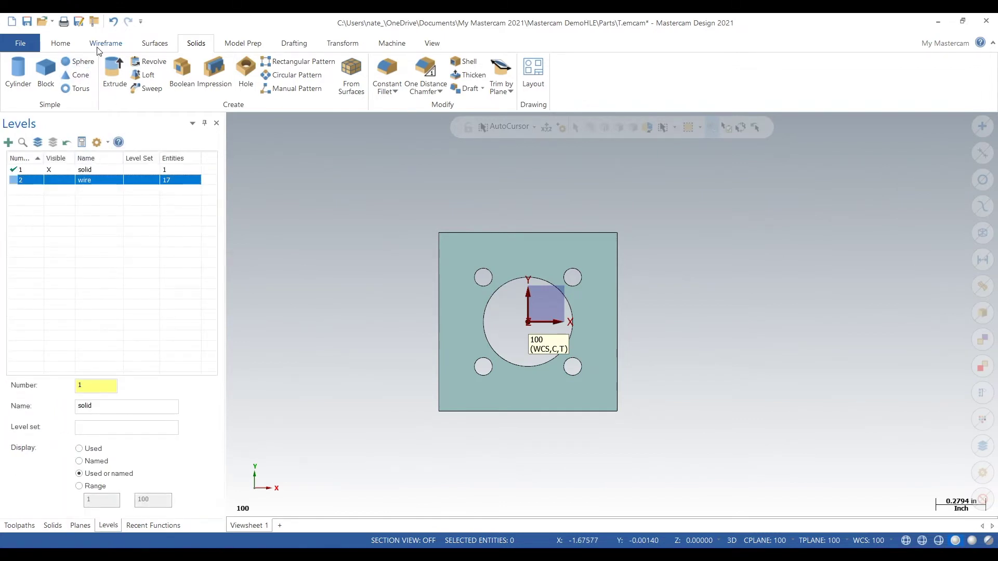
Step: Create level 3 named stock as the current level
{"action": "left_click", "coordinate": [96, 386]}
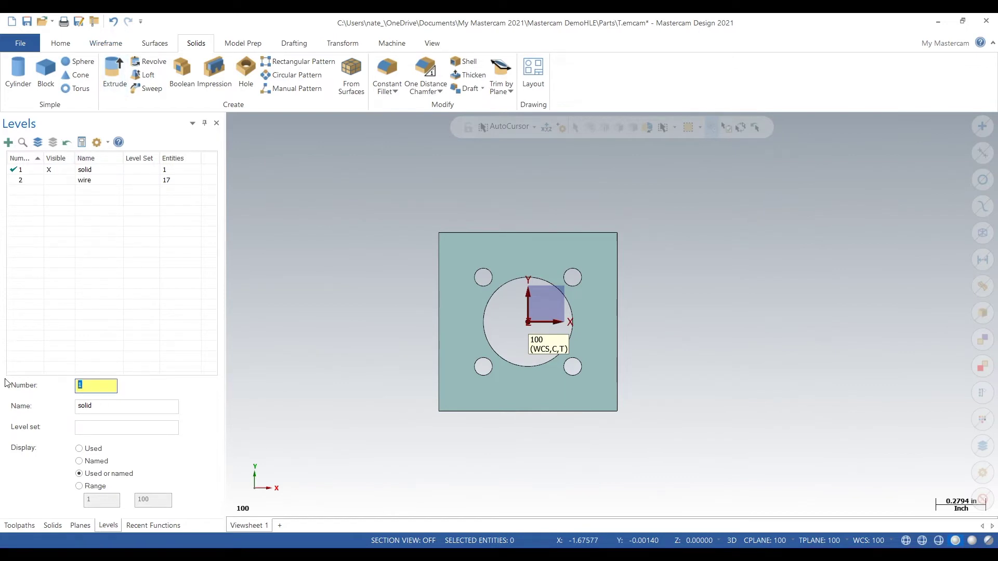
{"action": "type", "text": "3"}
{"action": "key", "text": "Return"}
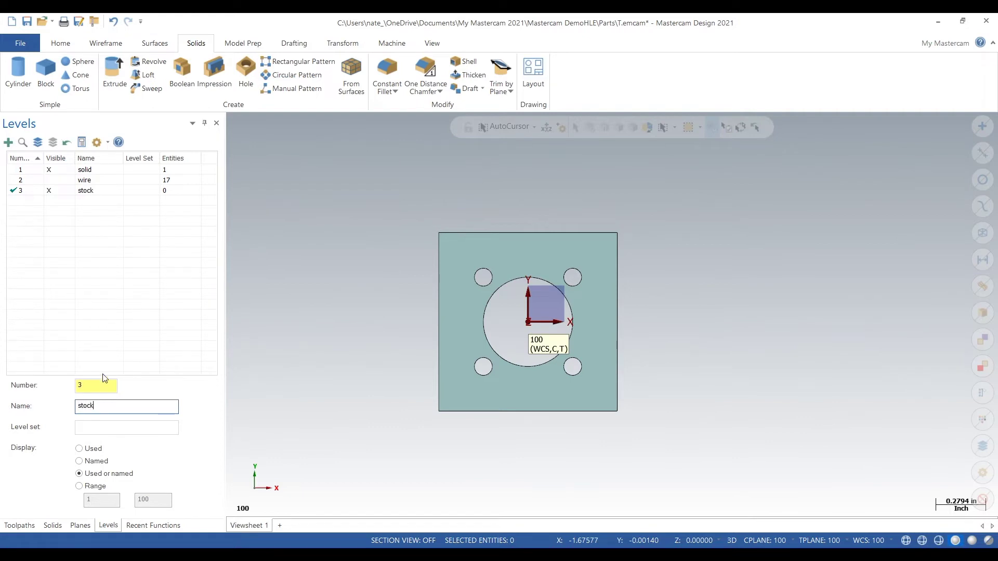
{"action": "left_click", "coordinate": [98, 46]}
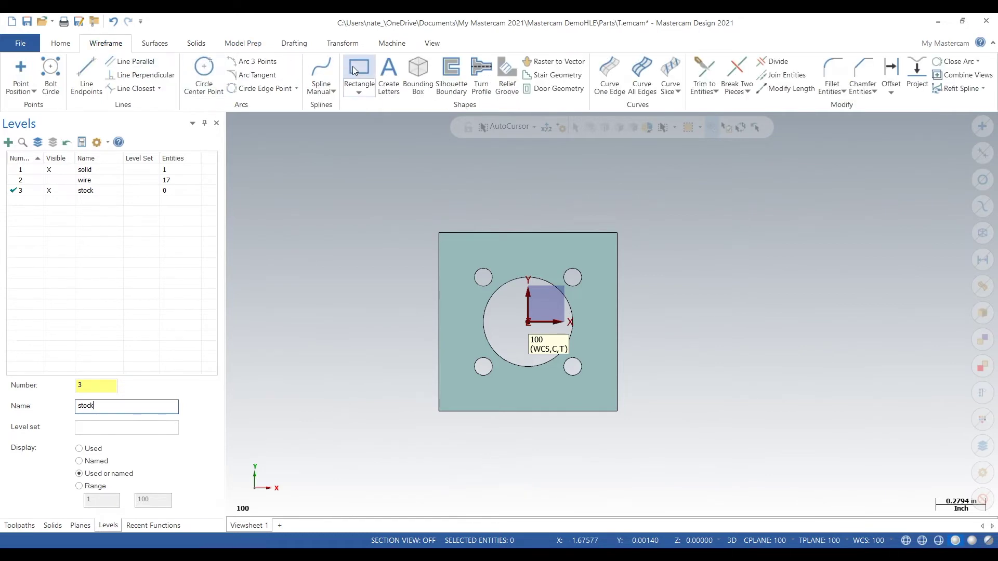
Step: Draw a rectangle centred on the origin with width and height 1.4
{"action": "left_click", "coordinate": [353, 70]}
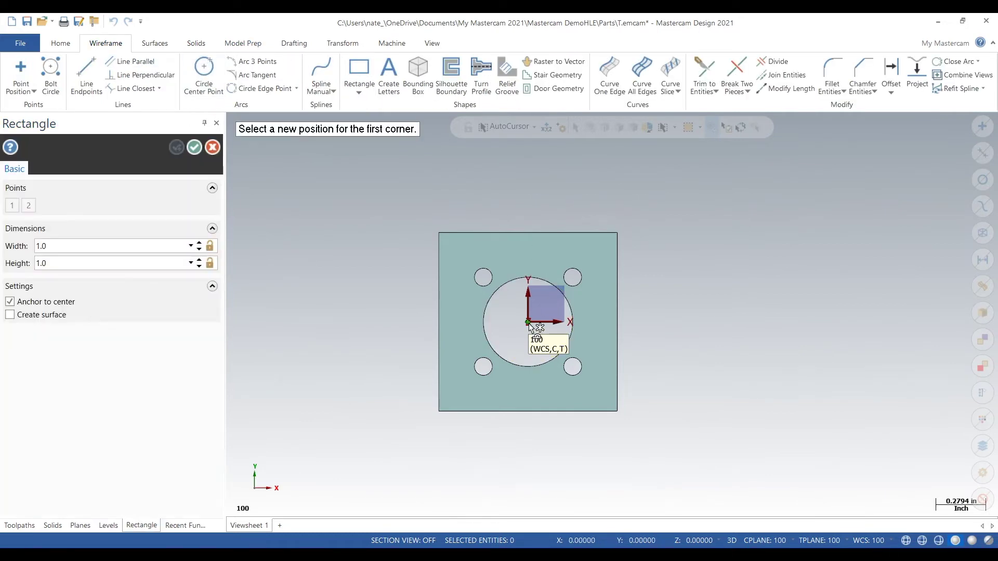
{"action": "left_click", "coordinate": [529, 323]}
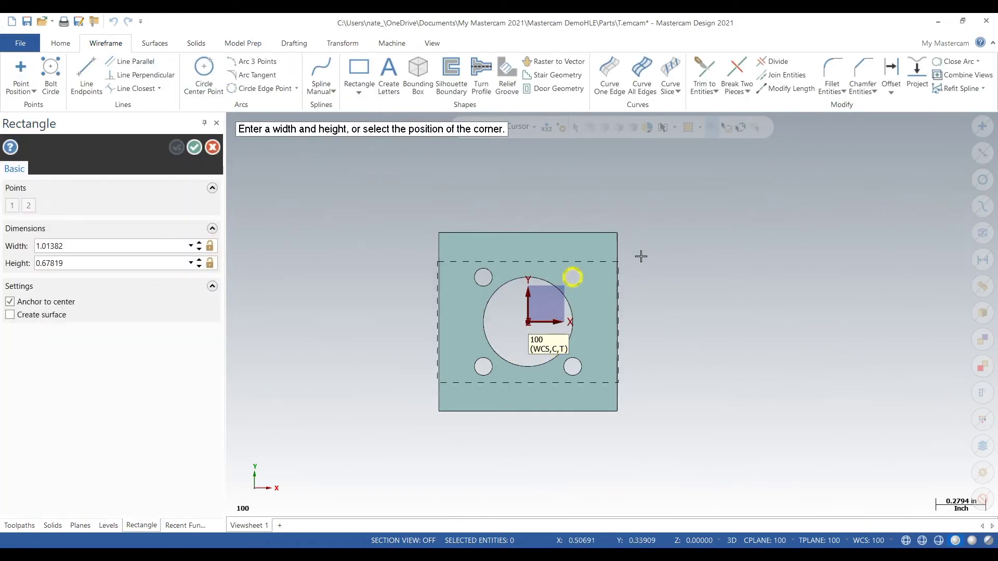
{"action": "left_click", "coordinate": [645, 217]}
{"action": "left_click", "coordinate": [157, 246]}
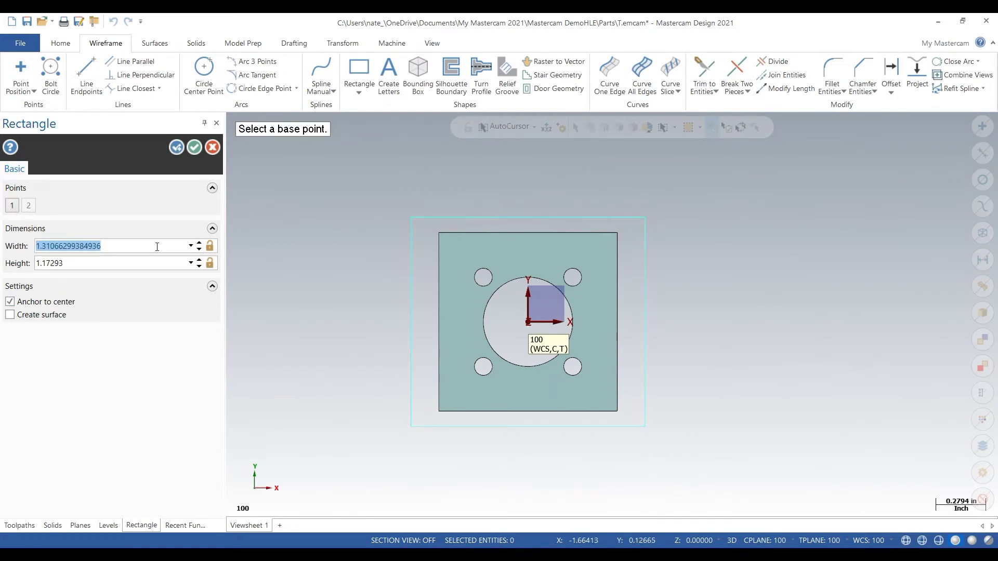
{"action": "type", "text": "1.4"}
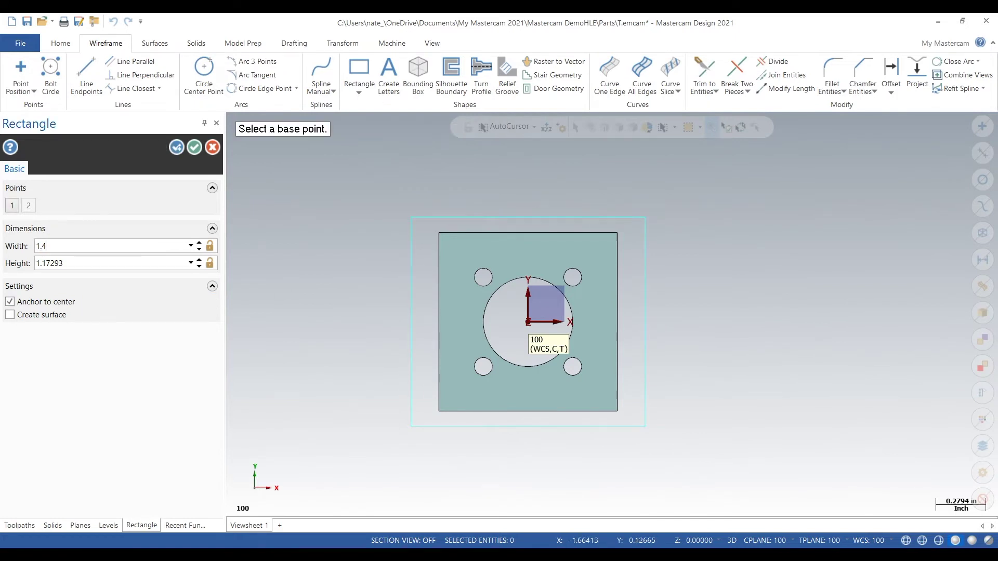
{"action": "key", "text": "Tab"}
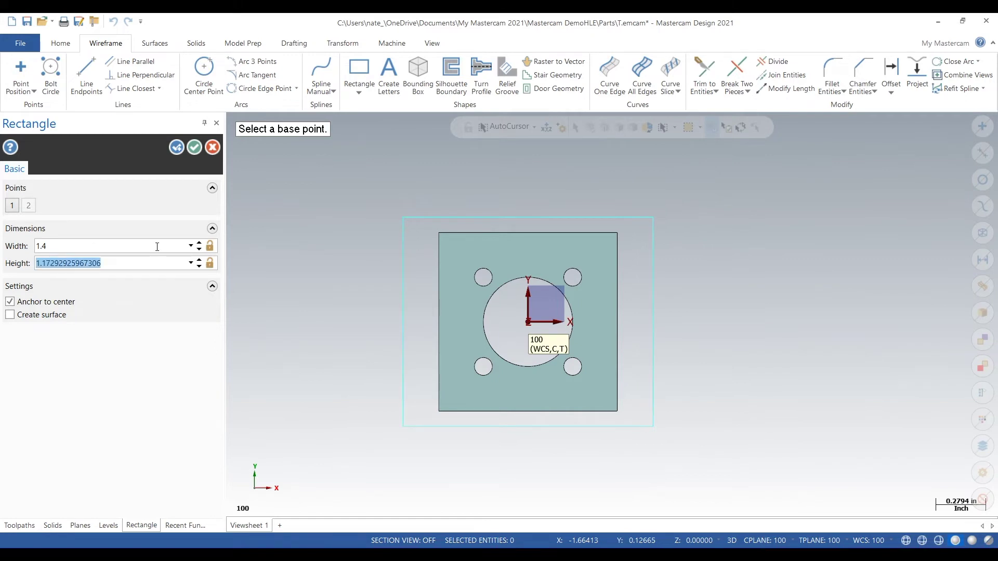
{"action": "type", "text": "1.4"}
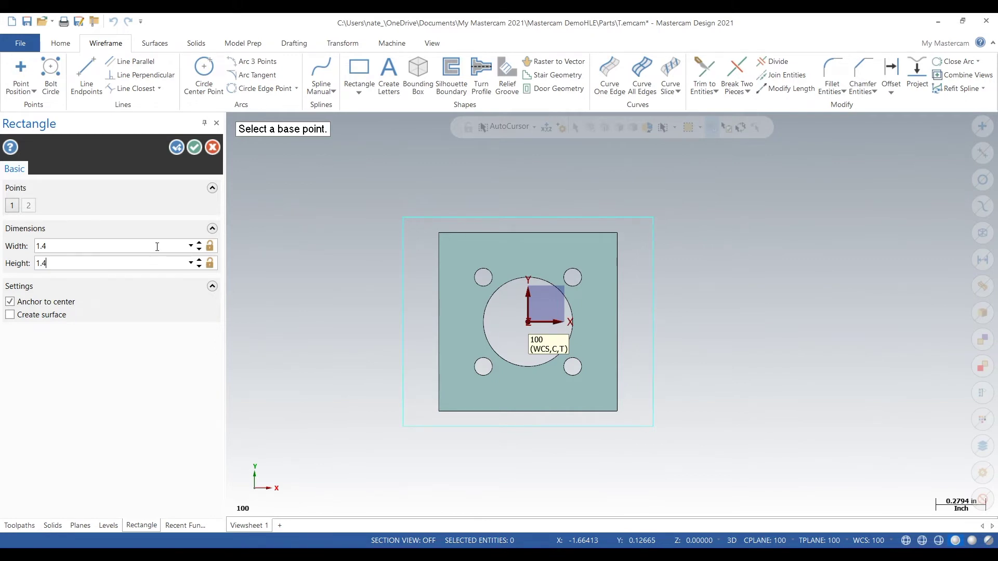
{"action": "key", "text": "Tab"}
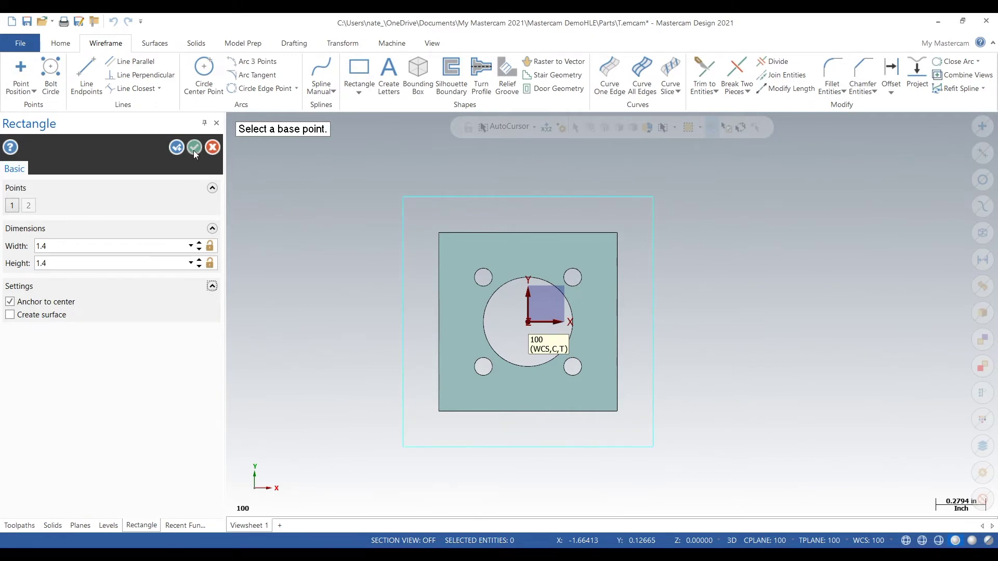
{"action": "left_click", "coordinate": [195, 148]}
Step: Colour the four stock rectangle edges red
{"action": "left_click", "coordinate": [464, 198]}
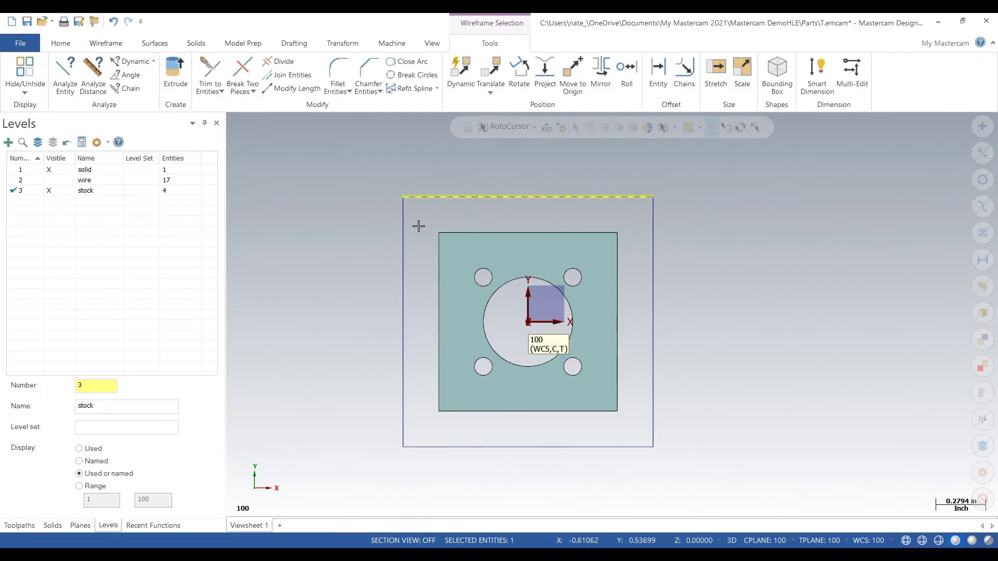
{"action": "left_click", "coordinate": [404, 230]}
{"action": "left_click", "coordinate": [654, 274]}
{"action": "left_click", "coordinate": [606, 446]}
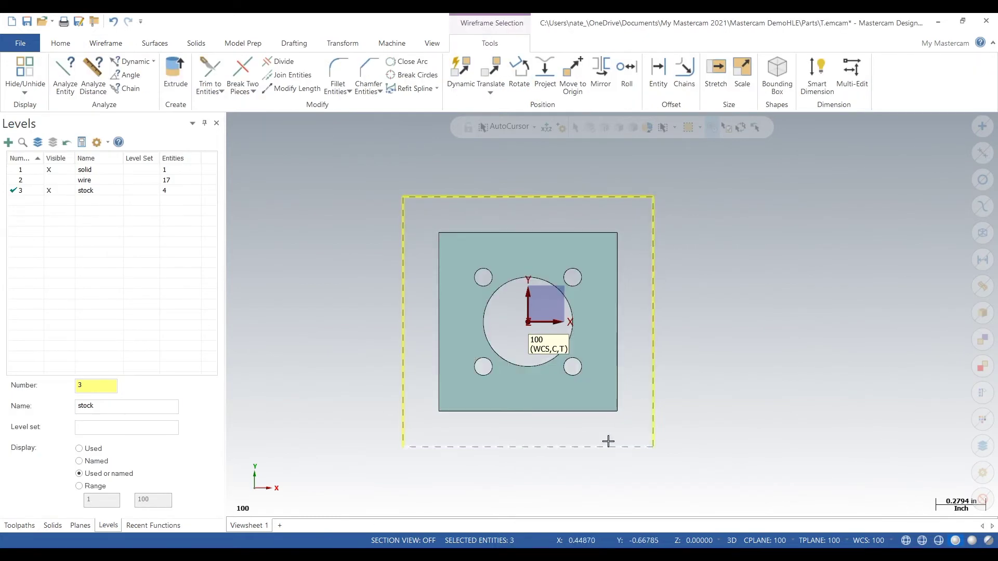
{"action": "right_click", "coordinate": [753, 314]}
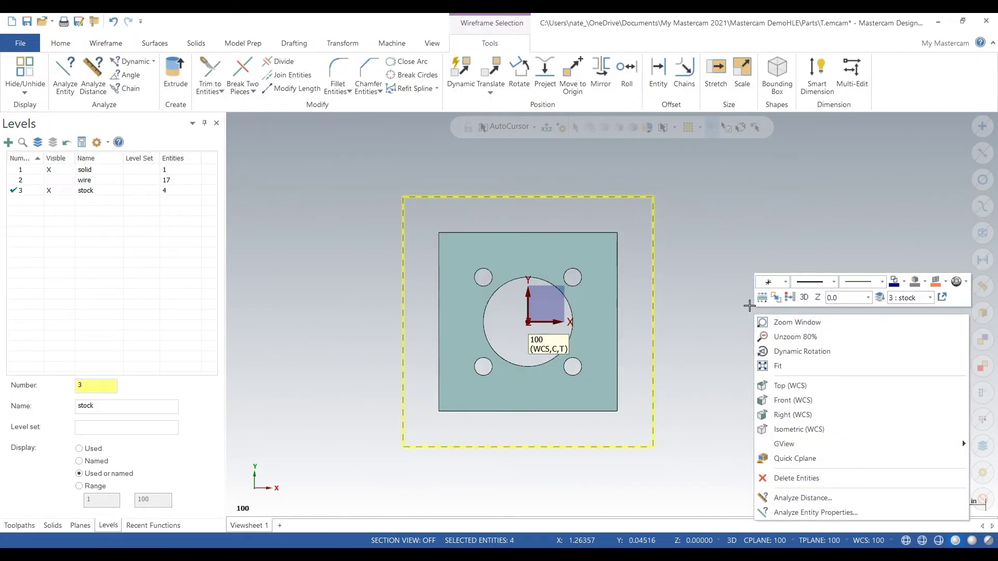
{"action": "left_click", "coordinate": [895, 283]}
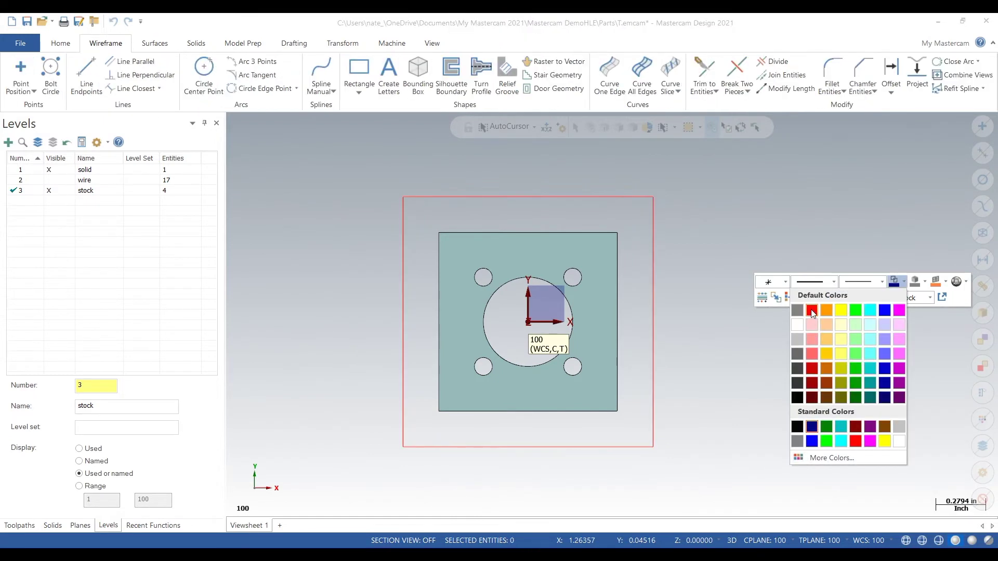
{"action": "left_click", "coordinate": [812, 310]}
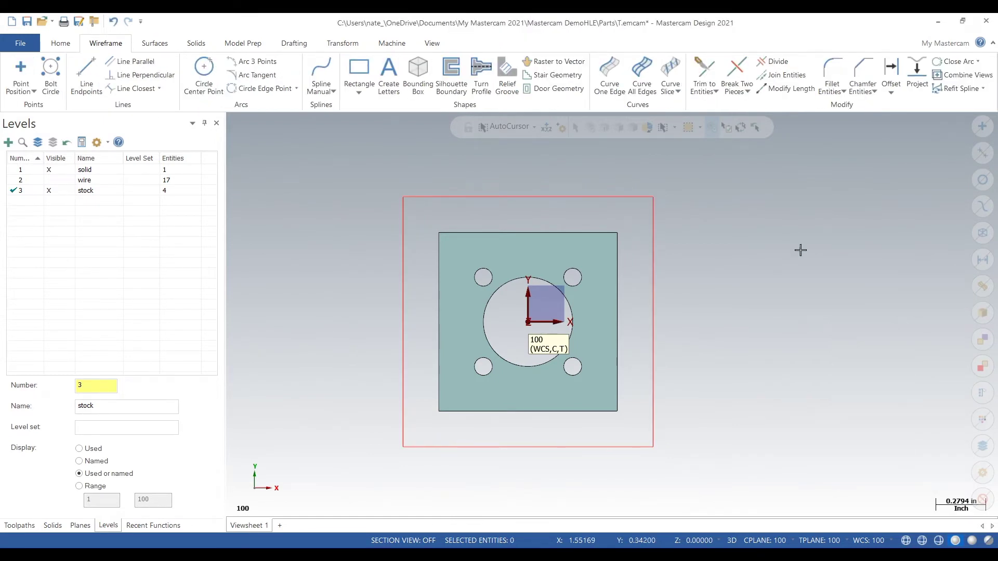
Step: Make level 1 solid current and hide the stock level
{"action": "left_click", "coordinate": [20, 170]}
{"action": "left_click", "coordinate": [63, 190]}
{"action": "left_click", "coordinate": [63, 190]}
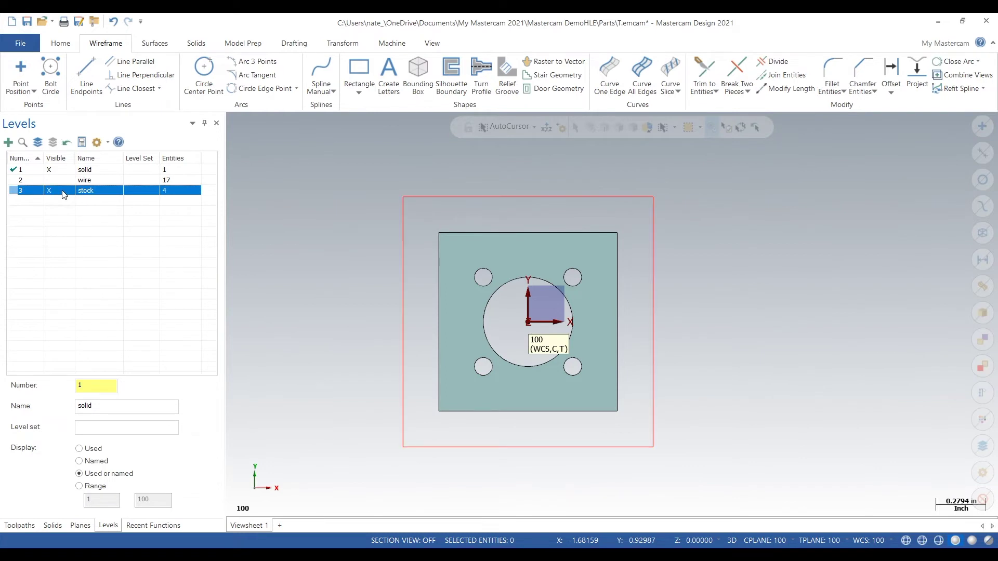
{"action": "left_click", "coordinate": [63, 190]}
{"action": "left_click", "coordinate": [447, 241]}
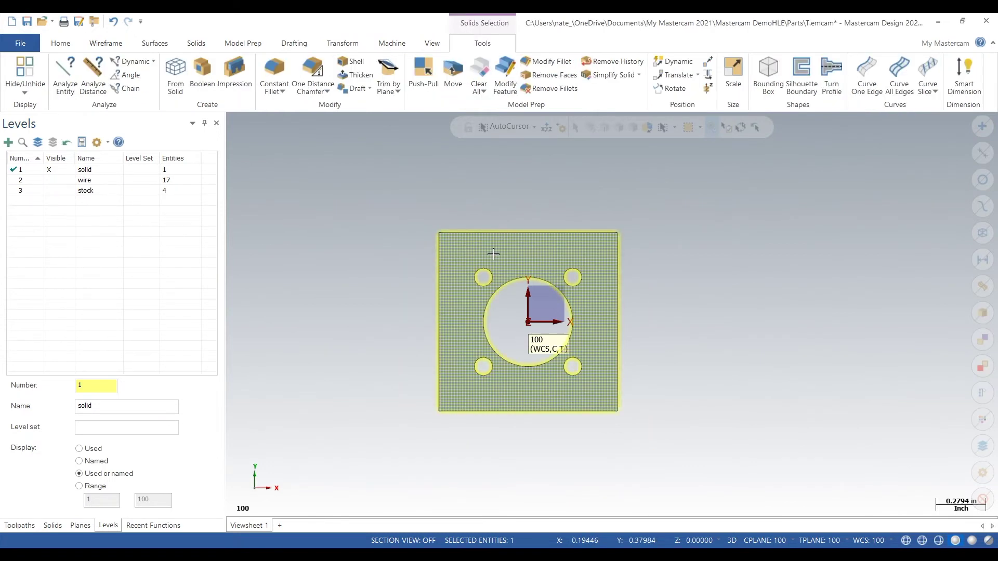
Step: Create curves on all solid edges, then add level 4 wireframe as current
{"action": "left_click", "coordinate": [107, 42]}
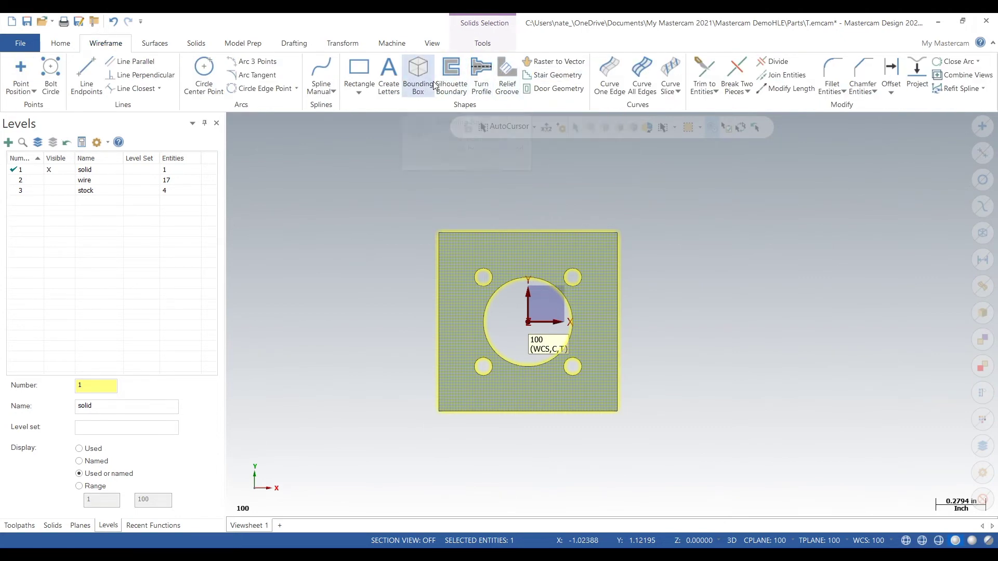
{"action": "left_click", "coordinate": [638, 88]}
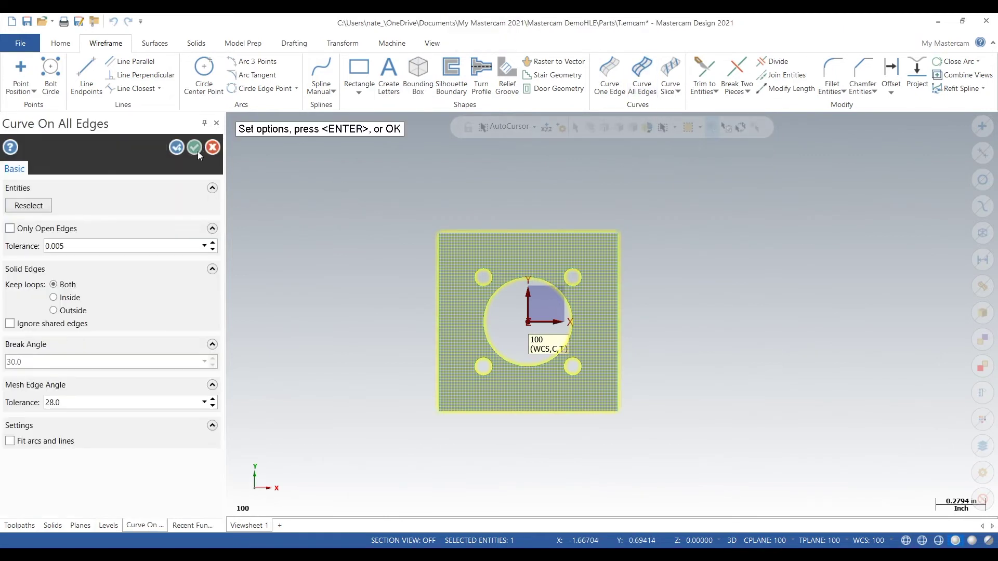
{"action": "left_click", "coordinate": [197, 150]}
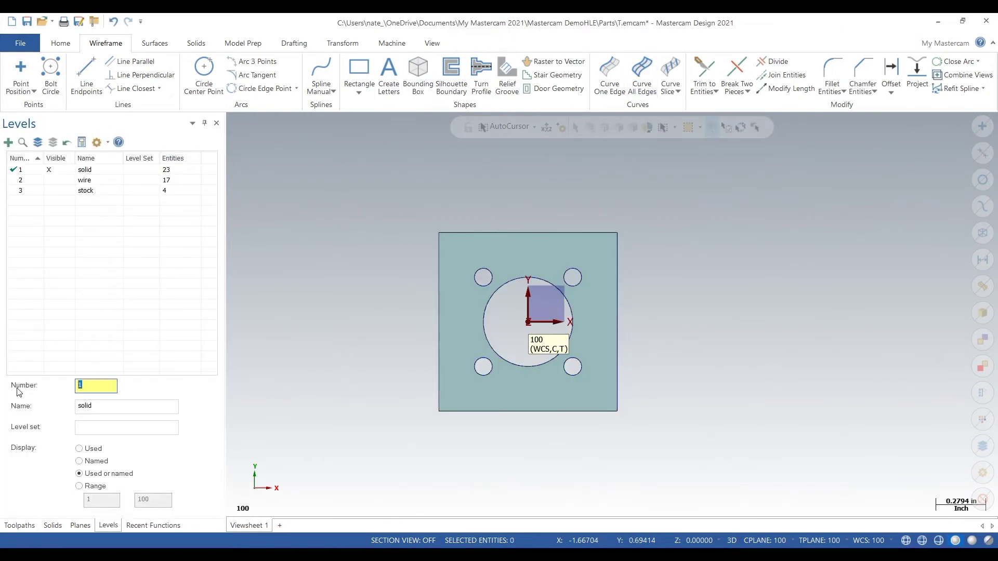
{"action": "type", "text": "wireframe"}
{"action": "key", "text": "Return"}
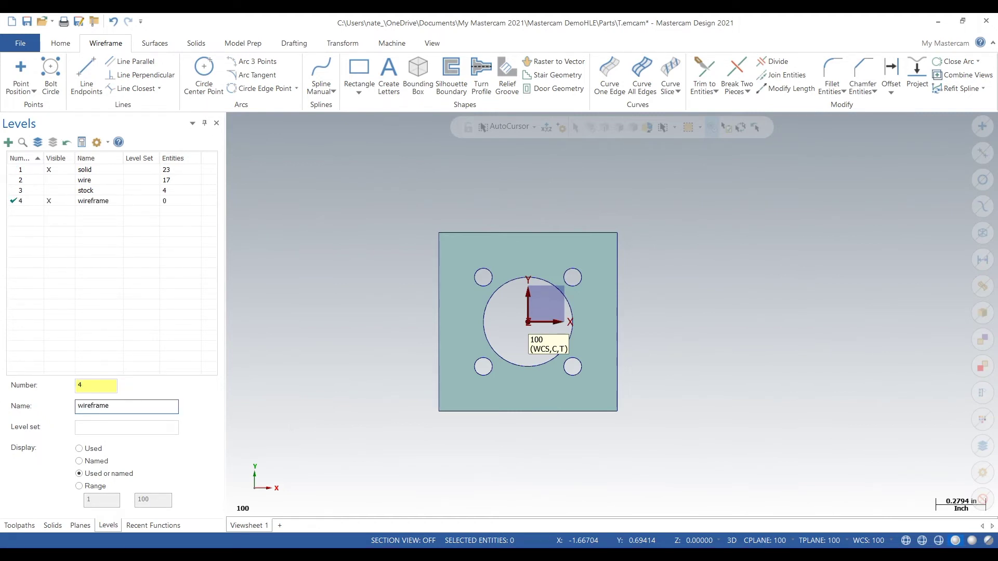
Step: Move the 22 edge curves onto level 4 wireframe
{"action": "left_click", "coordinate": [984, 230]}
{"action": "right_click", "coordinate": [827, 217]}
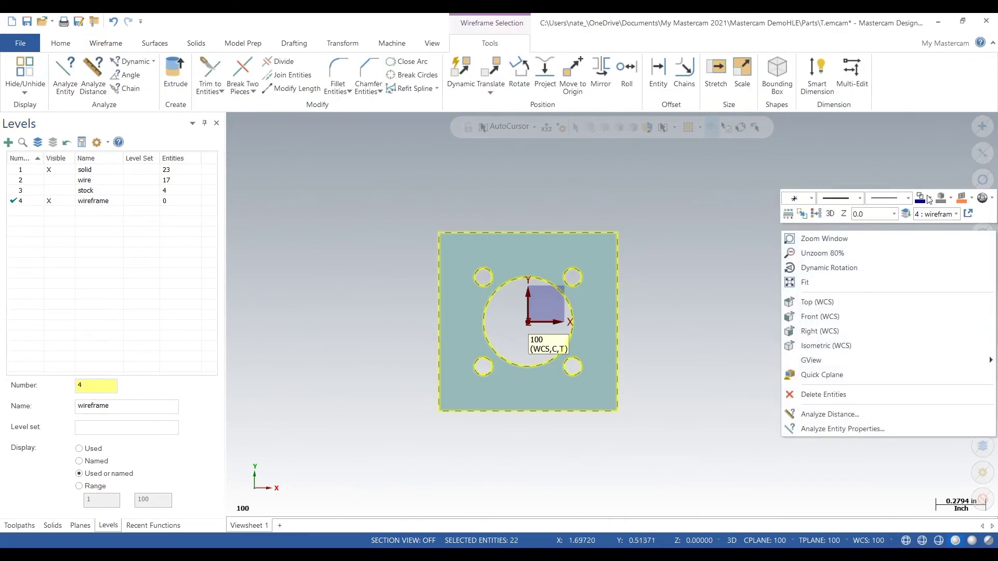
{"action": "left_click", "coordinate": [905, 215]}
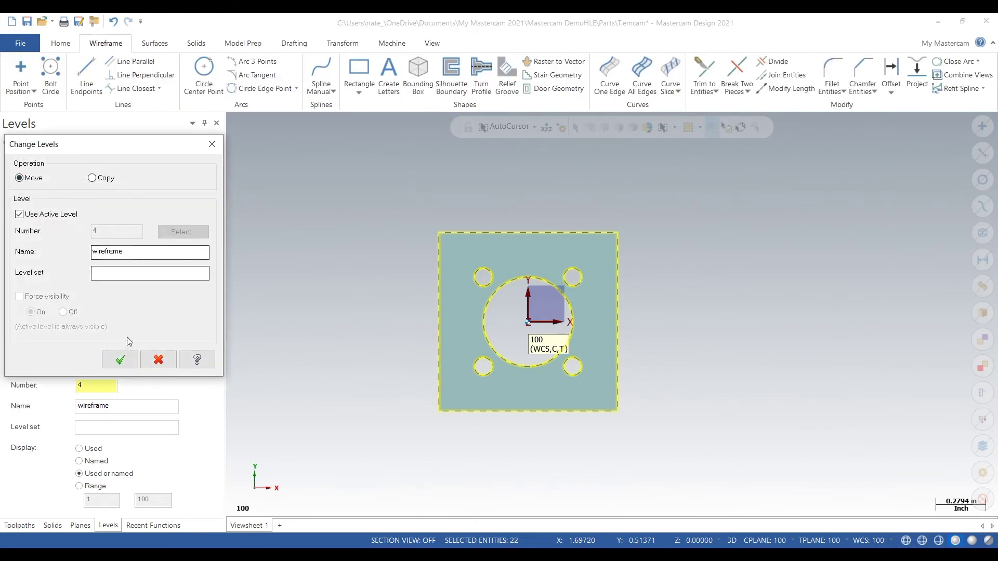
{"action": "left_click", "coordinate": [123, 361]}
{"action": "left_click", "coordinate": [32, 201]}
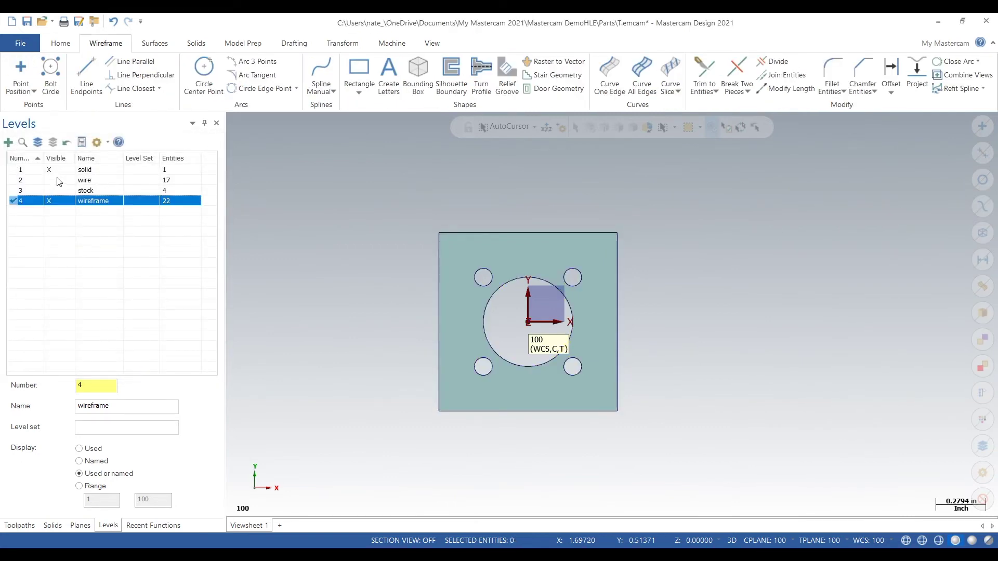
Step: Make level 1 solid the main level and toggle wireframe visibility
{"action": "left_click", "coordinate": [37, 173]}
{"action": "left_click", "coordinate": [58, 203]}
{"action": "left_click", "coordinate": [31, 172]}
{"action": "left_click", "coordinate": [59, 206]}
{"action": "mouse_move", "coordinate": [403, 315]}
{"action": "middle_mouse_down"}
{"action": "mouse_move", "coordinate": [307, 293]}
{"action": "mouse_move", "coordinate": [414, 290]}
{"action": "mouse_move", "coordinate": [403, 343]}
{"action": "mouse_move", "coordinate": [369, 314]}
{"action": "middle_mouse_up"}
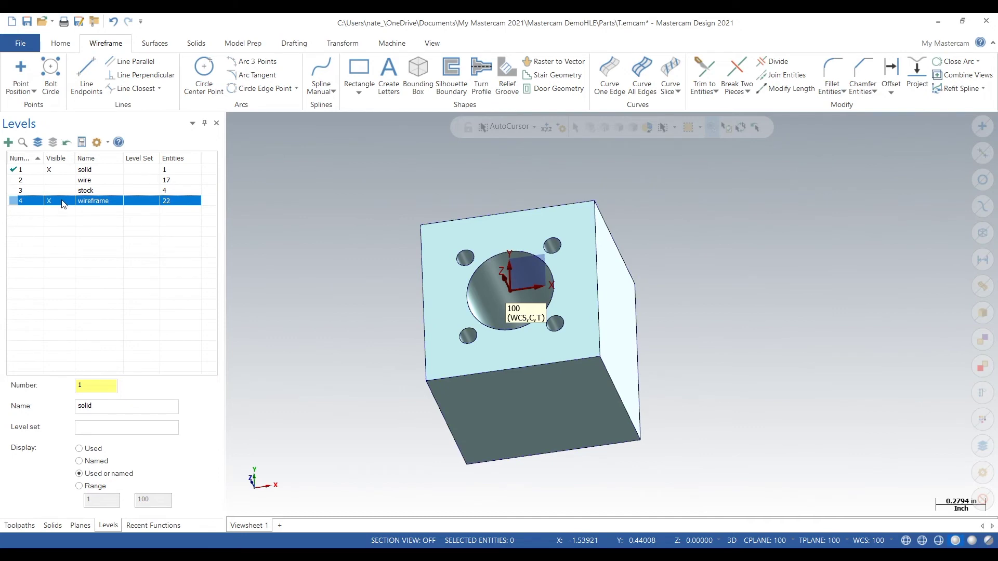
Step: Toggle level visibility to display only the wire level geometry
{"action": "left_click", "coordinate": [25, 203]}
{"action": "left_click", "coordinate": [57, 176]}
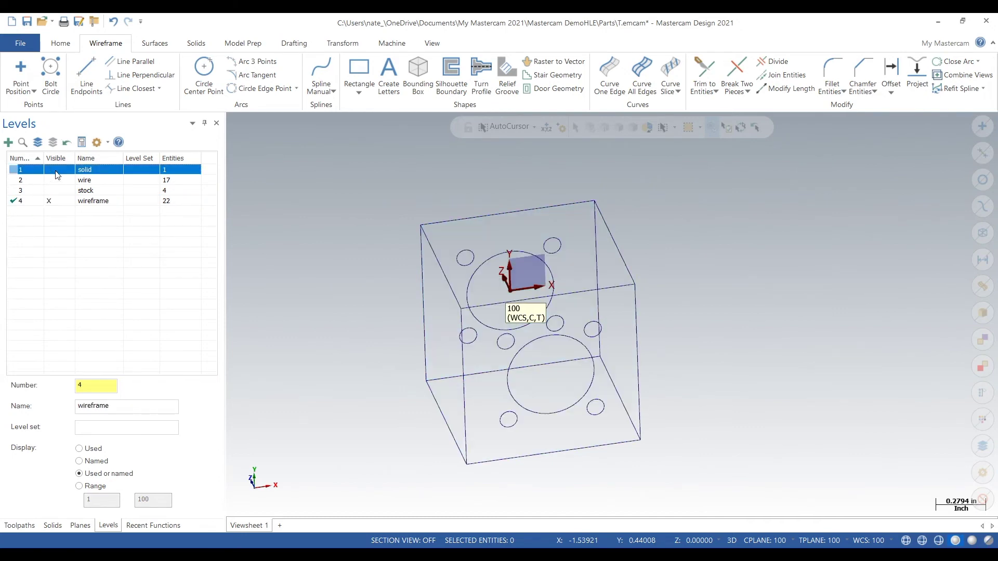
{"action": "left_click", "coordinate": [57, 175]}
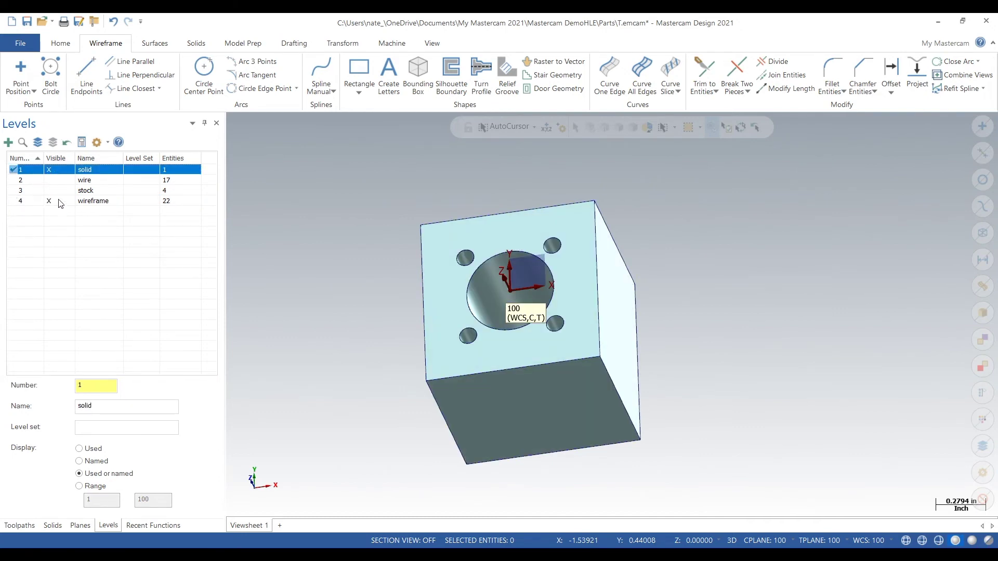
{"action": "left_click", "coordinate": [49, 200]}
{"action": "left_click", "coordinate": [33, 180]}
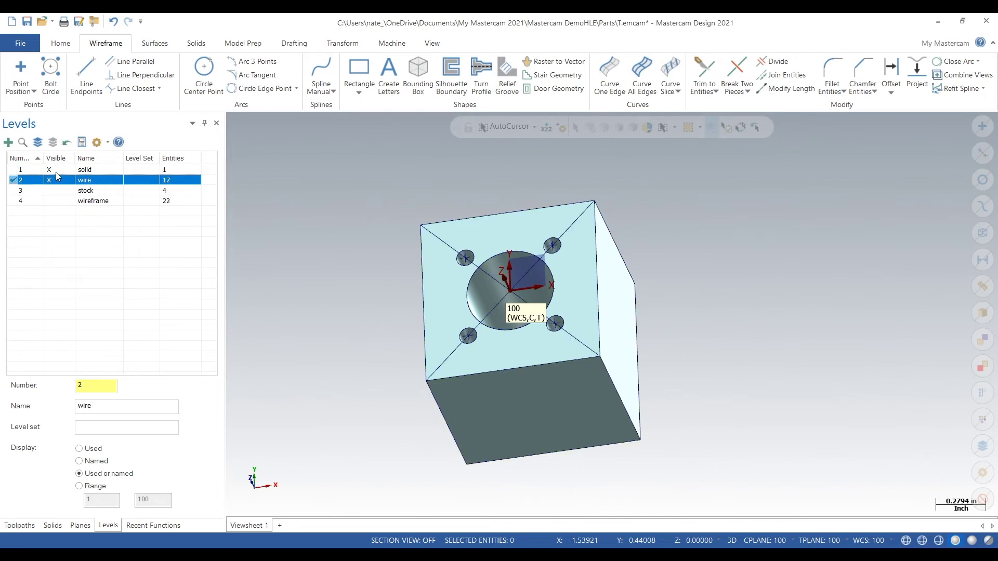
{"action": "left_click", "coordinate": [49, 170]}
Step: Rename level 2 to 'build wireframe' and make solid the main level again
{"action": "left_click", "coordinate": [123, 403]}
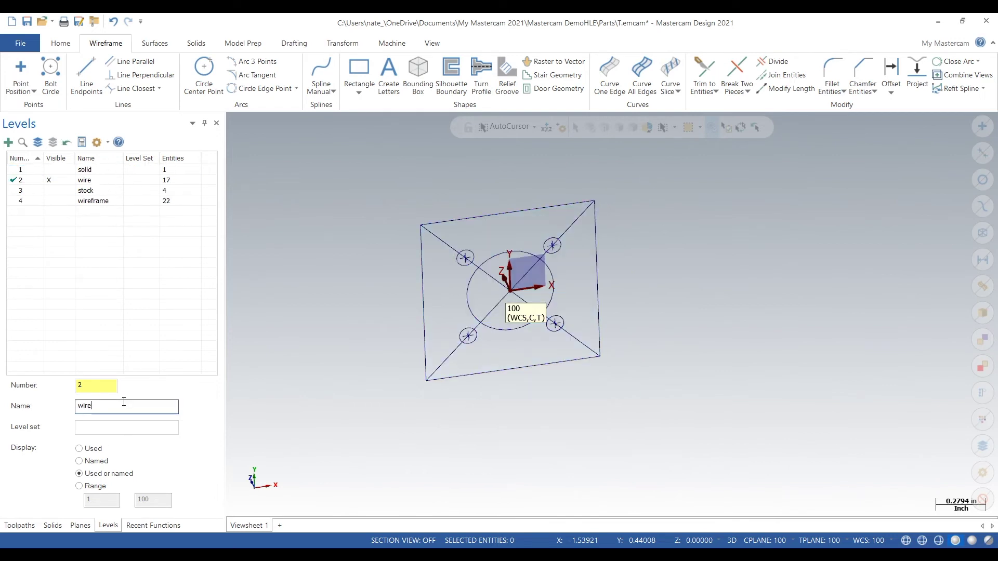
{"action": "left_click_drag", "start_coordinate": [125, 404], "coordinate": [20, 403]}
{"action": "type", "text": "build"}
{"action": "left_click", "coordinate": [113, 386]}
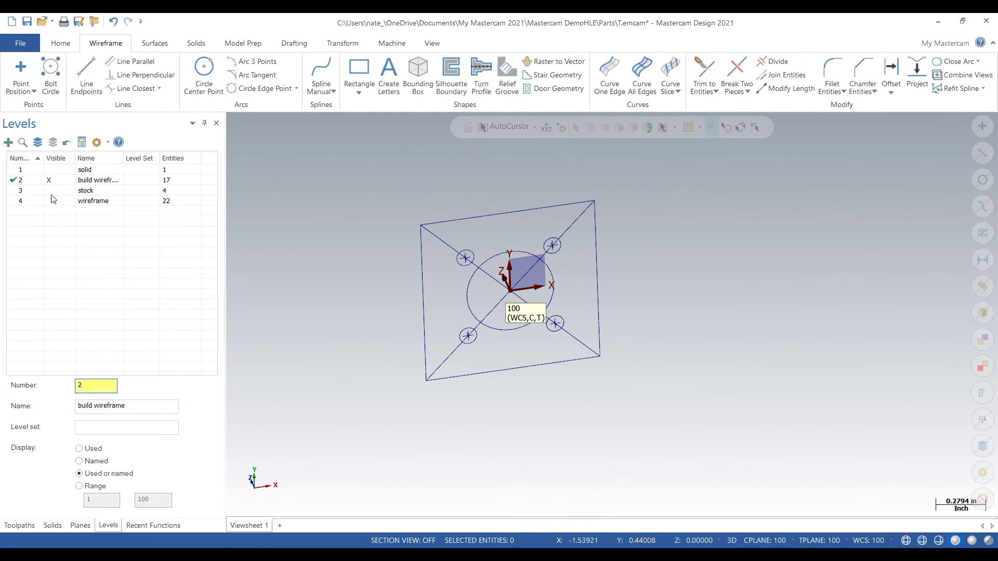
{"action": "left_click", "coordinate": [37, 182]}
{"action": "left_click", "coordinate": [37, 172]}
{"action": "left_click", "coordinate": [64, 203]}
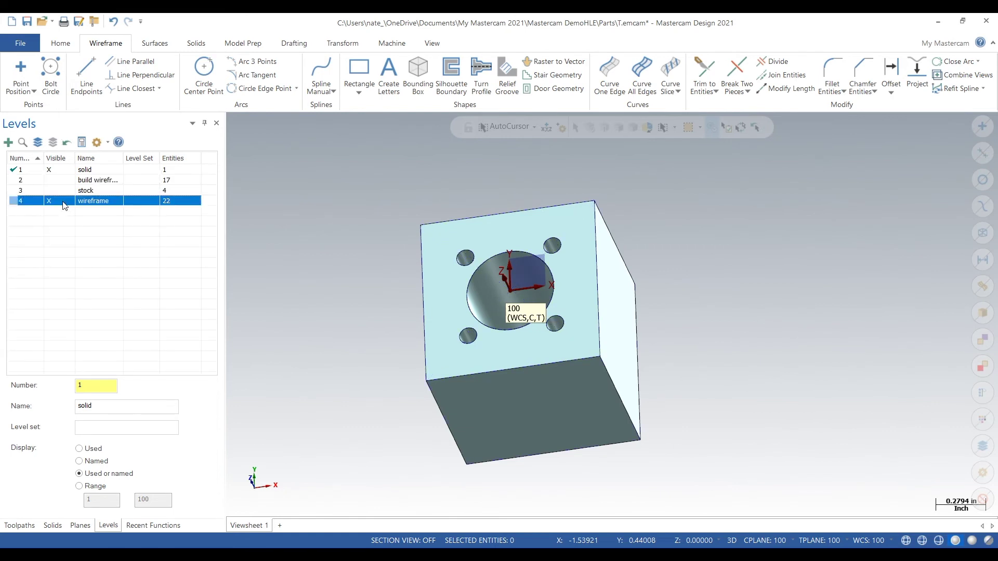
Step: Create a new plane from the block's side face, accepting the first orientation offered
{"action": "left_click", "coordinate": [80, 526]}
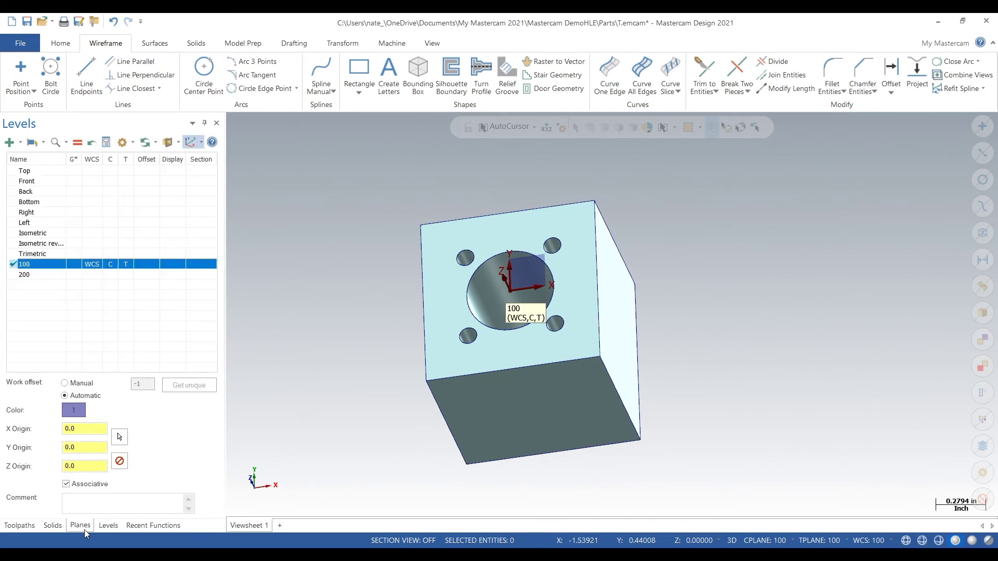
{"action": "left_click", "coordinate": [10, 146]}
{"action": "left_click", "coordinate": [36, 172]}
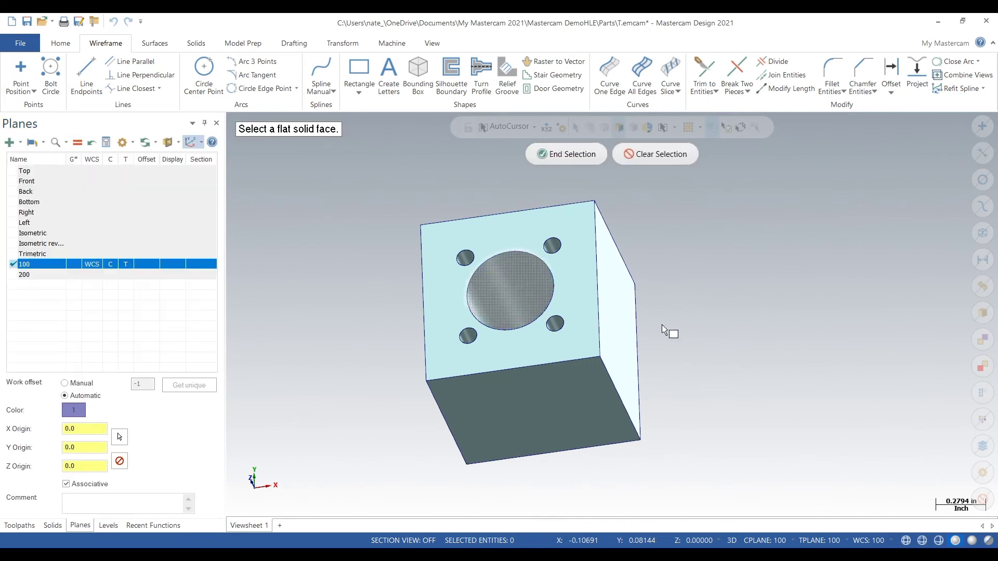
{"action": "left_click", "coordinate": [623, 319]}
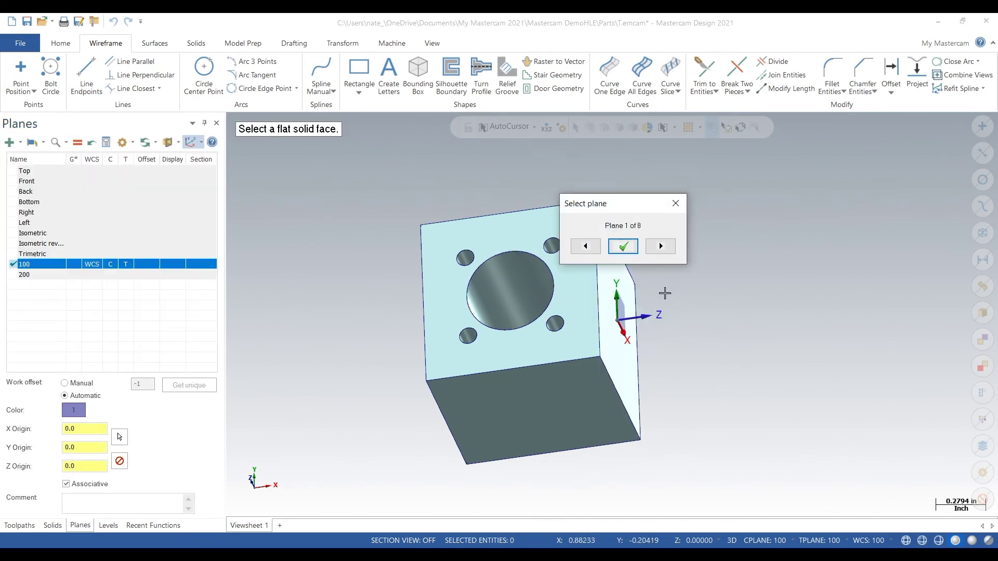
{"action": "left_click", "coordinate": [626, 248]}
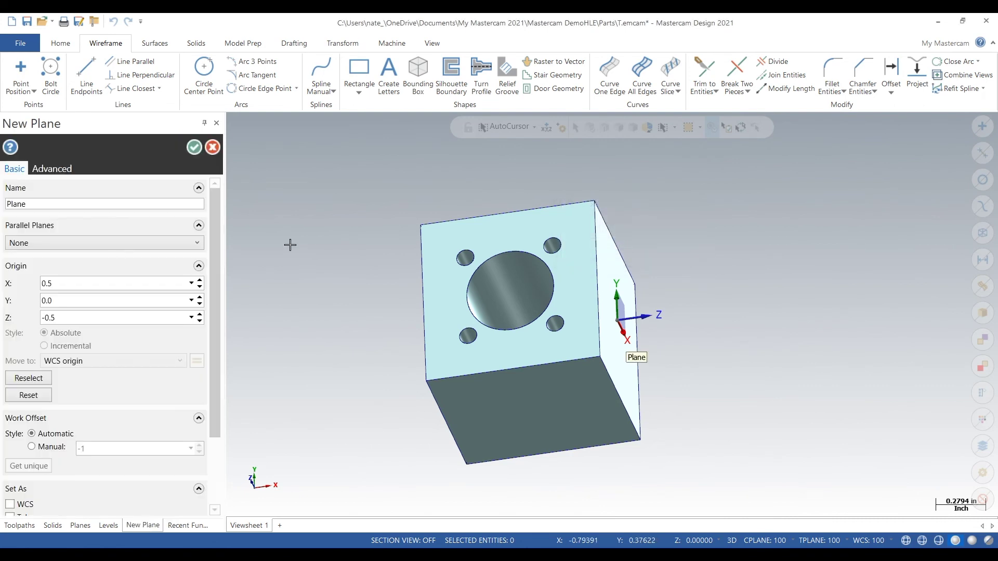
{"action": "left_click", "coordinate": [195, 147]}
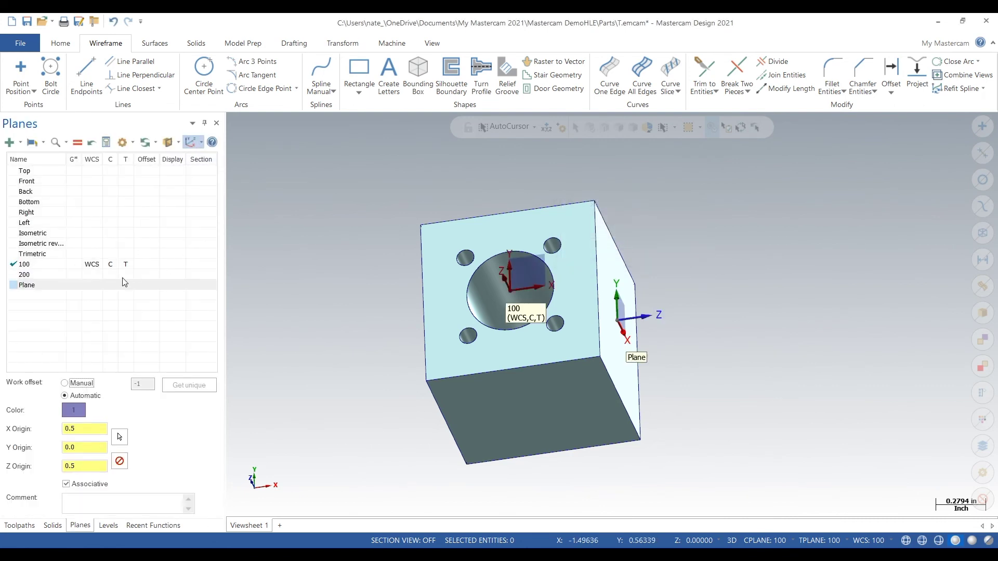
Step: Name the new plane 300 and make it the work coordinate system
{"action": "left_click", "coordinate": [48, 287]}
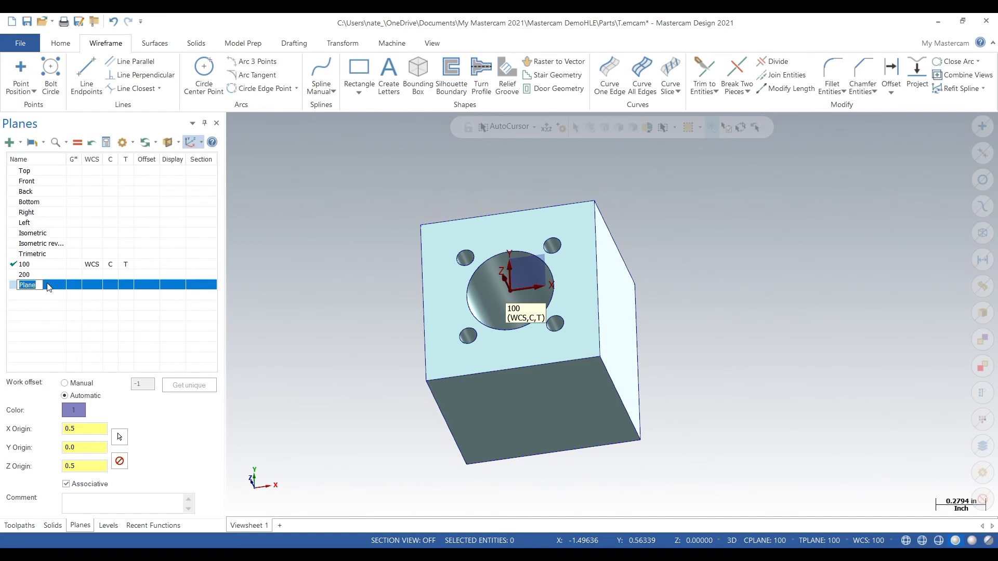
{"action": "type", "text": "300"}
{"action": "key", "text": "Return"}
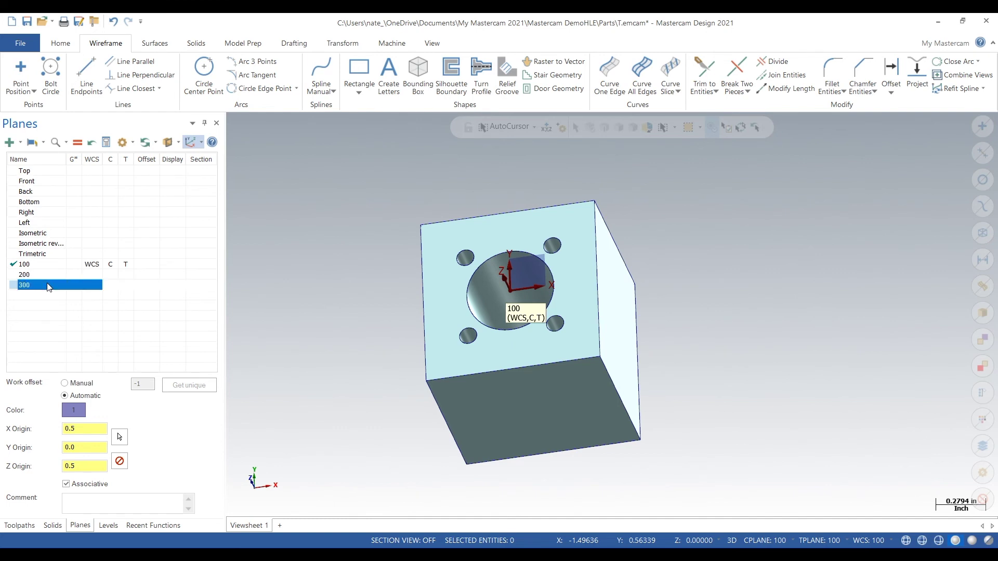
{"action": "left_click", "coordinate": [92, 285]}
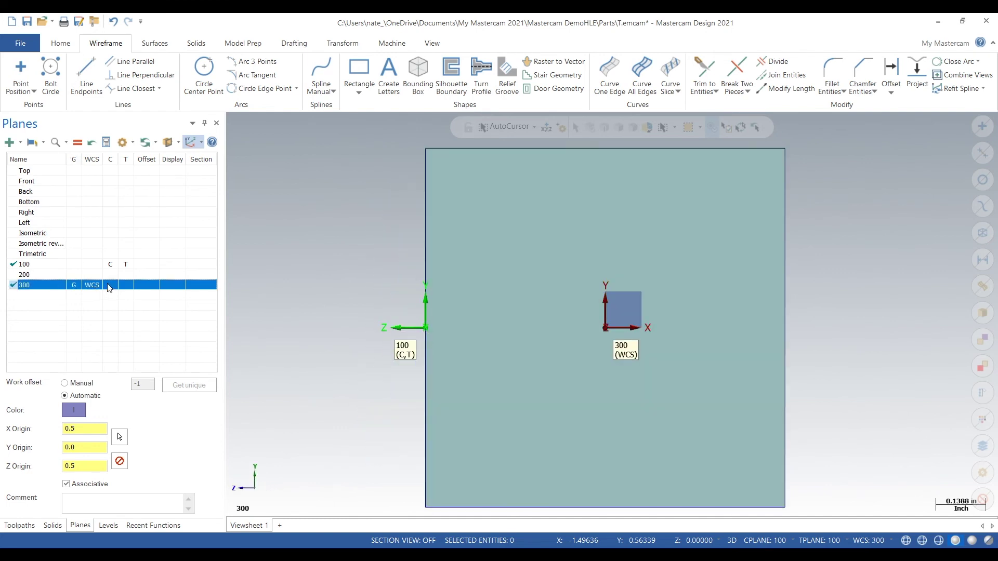
Step: Make plane 100 the WCS, construction plane and tool plane again
{"action": "left_click", "coordinate": [110, 286]}
{"action": "scroll", "coordinate": [285, 278], "scroll_direction": "down", "scroll_amount": 3}
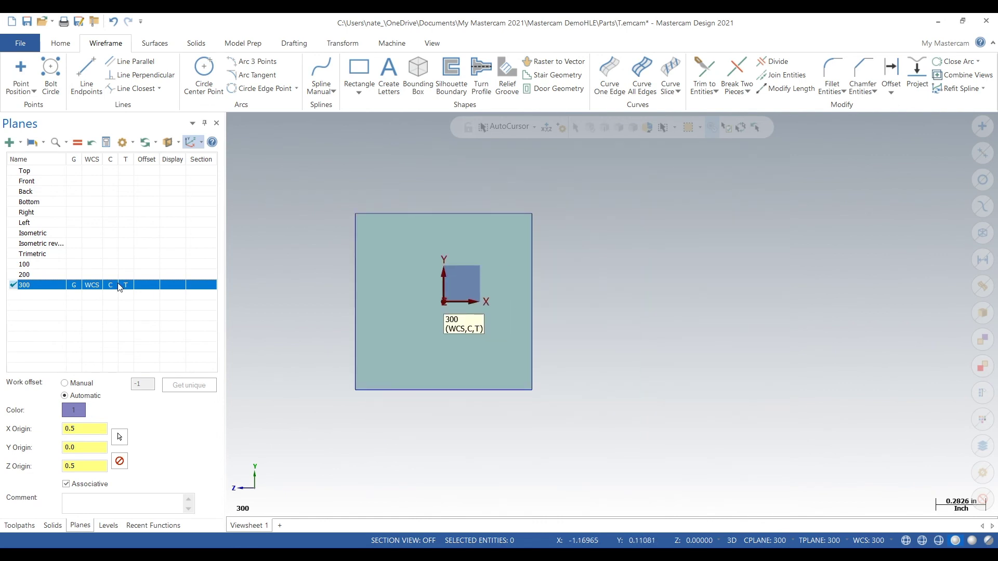
{"action": "left_click", "coordinate": [76, 263]}
{"action": "left_click", "coordinate": [92, 264]}
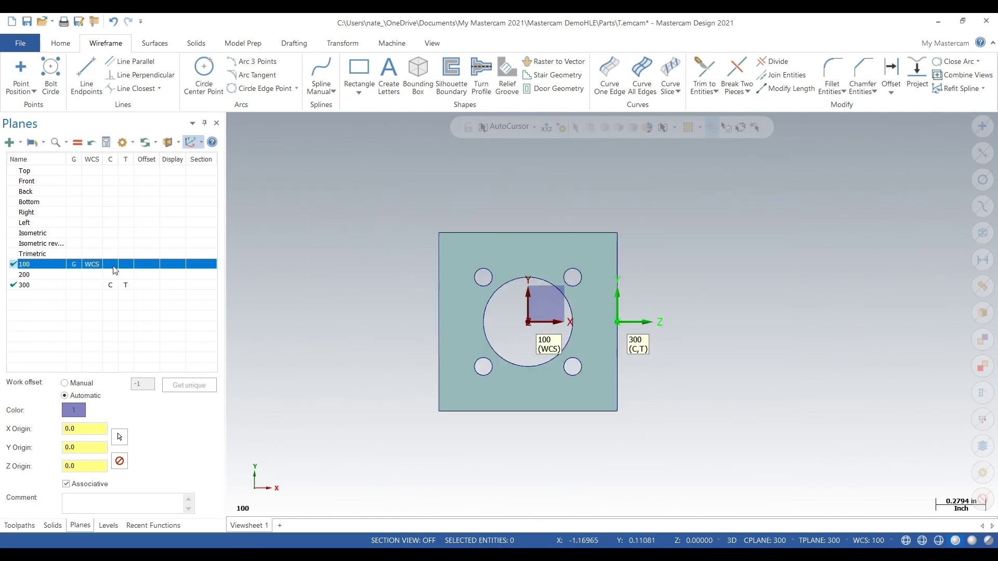
{"action": "left_click", "coordinate": [76, 286]}
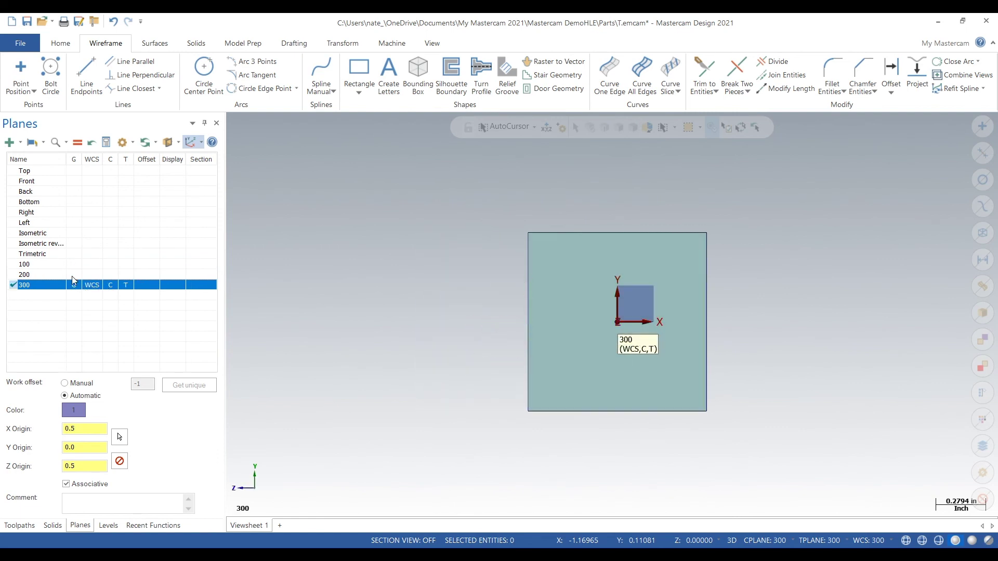
{"action": "left_click", "coordinate": [73, 264]}
{"action": "left_click", "coordinate": [92, 265]}
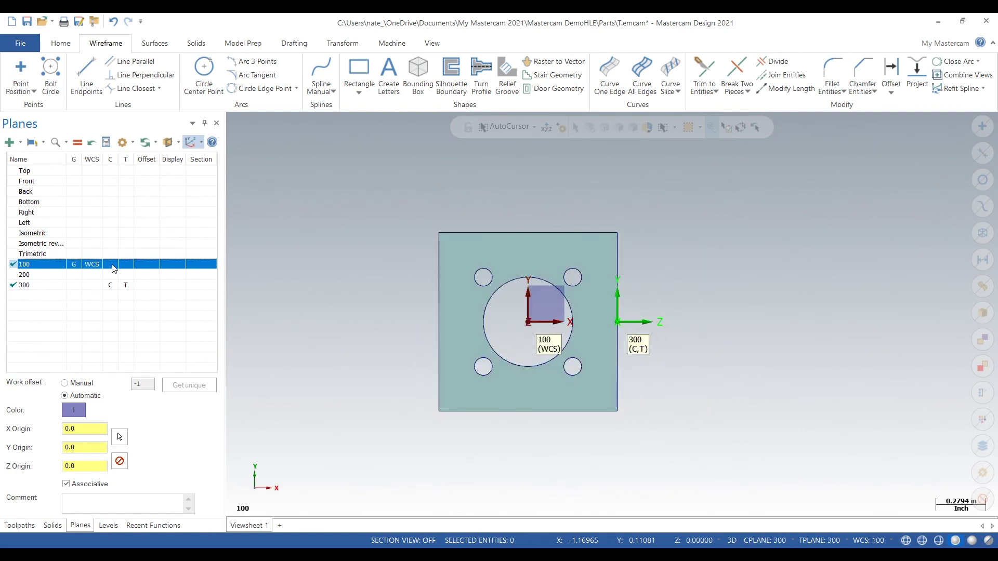
{"action": "left_click", "coordinate": [114, 267]}
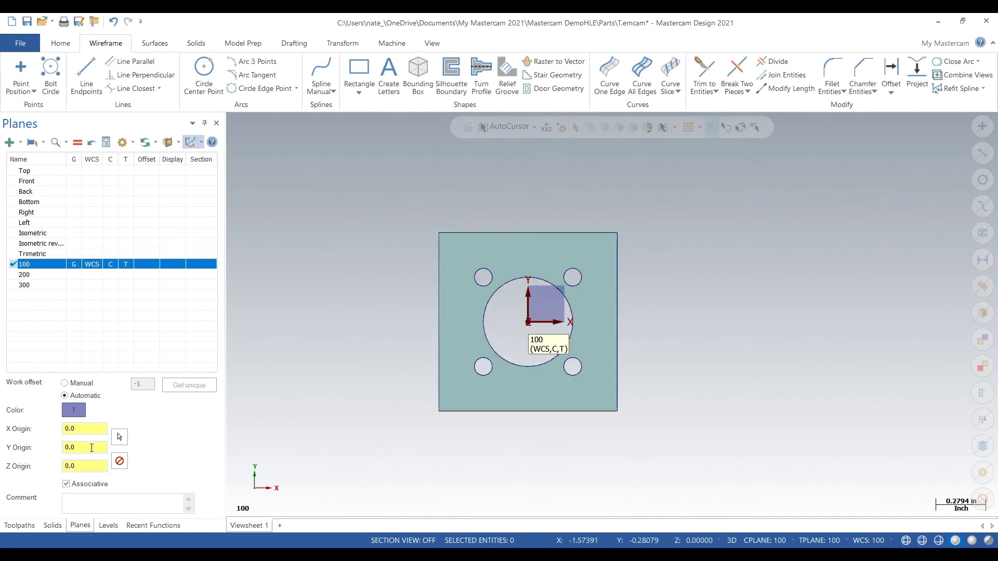
Step: Hide the wireframe level 4 and orbit to view the solid block in 3D
{"action": "left_click", "coordinate": [104, 526]}
{"action": "left_click", "coordinate": [54, 200]}
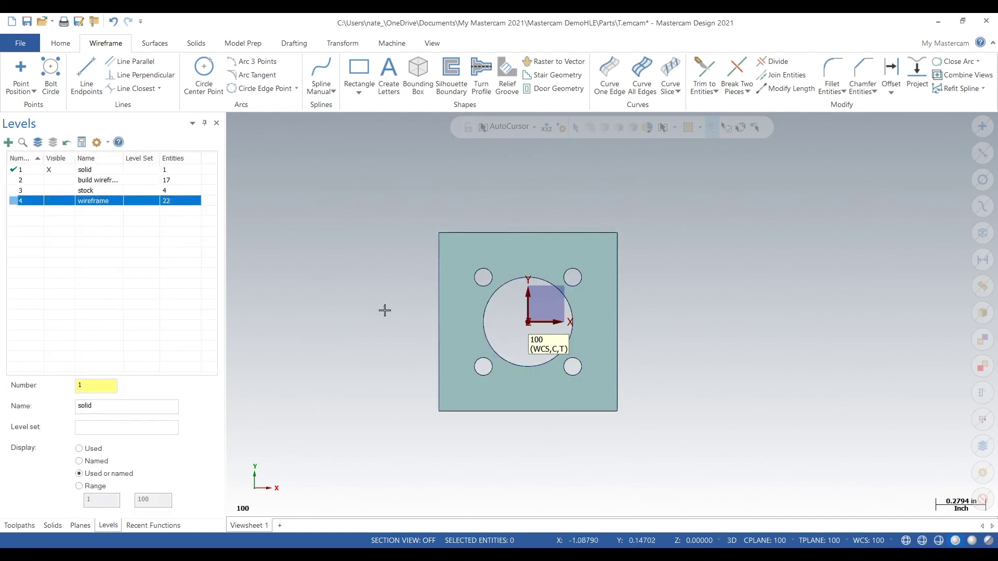
{"action": "middle_click_drag", "start_coordinate": [746, 408], "coordinate": [687, 362]}
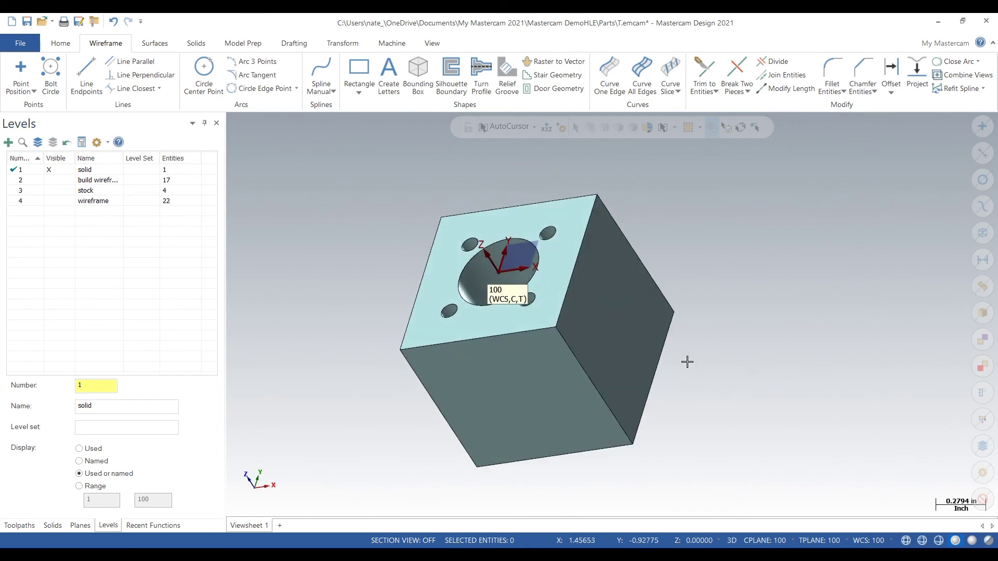